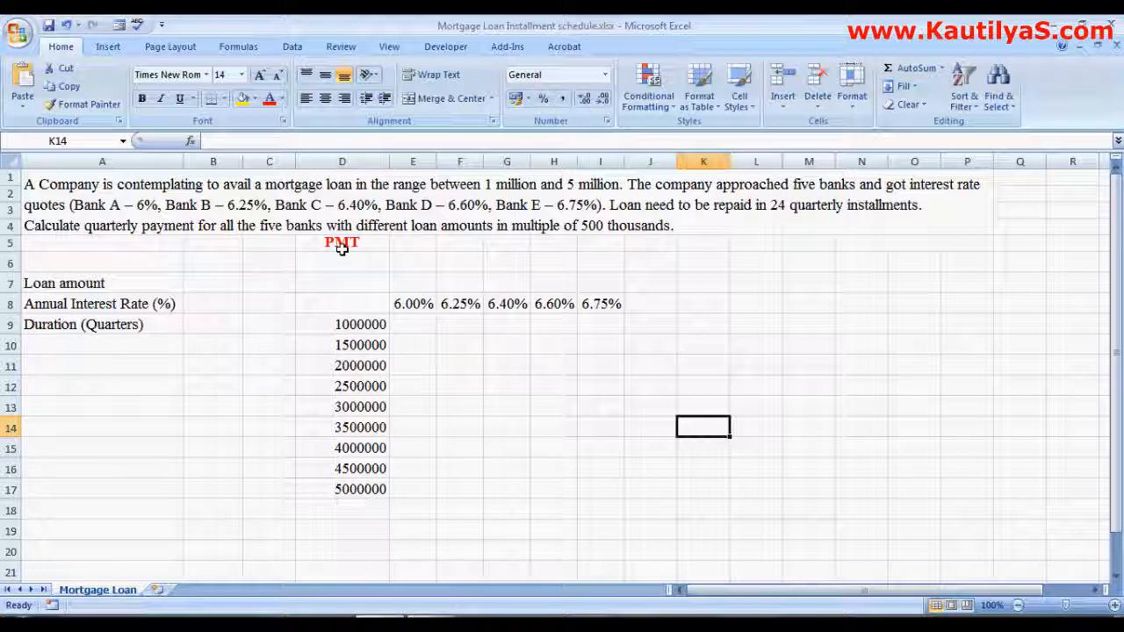
click(324, 304)
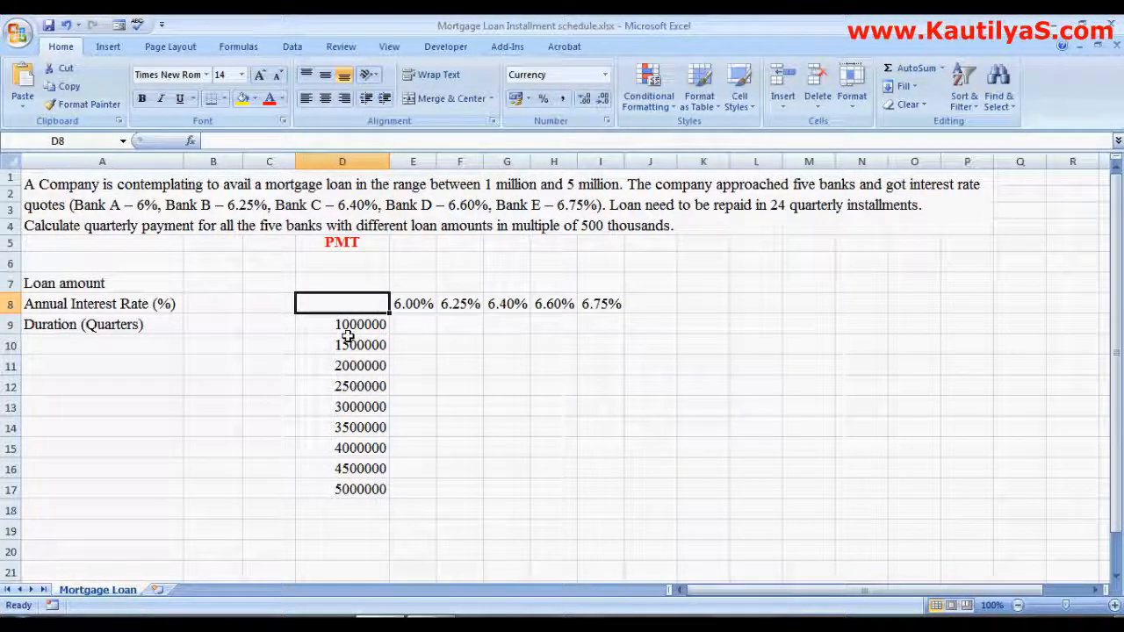
text(=)
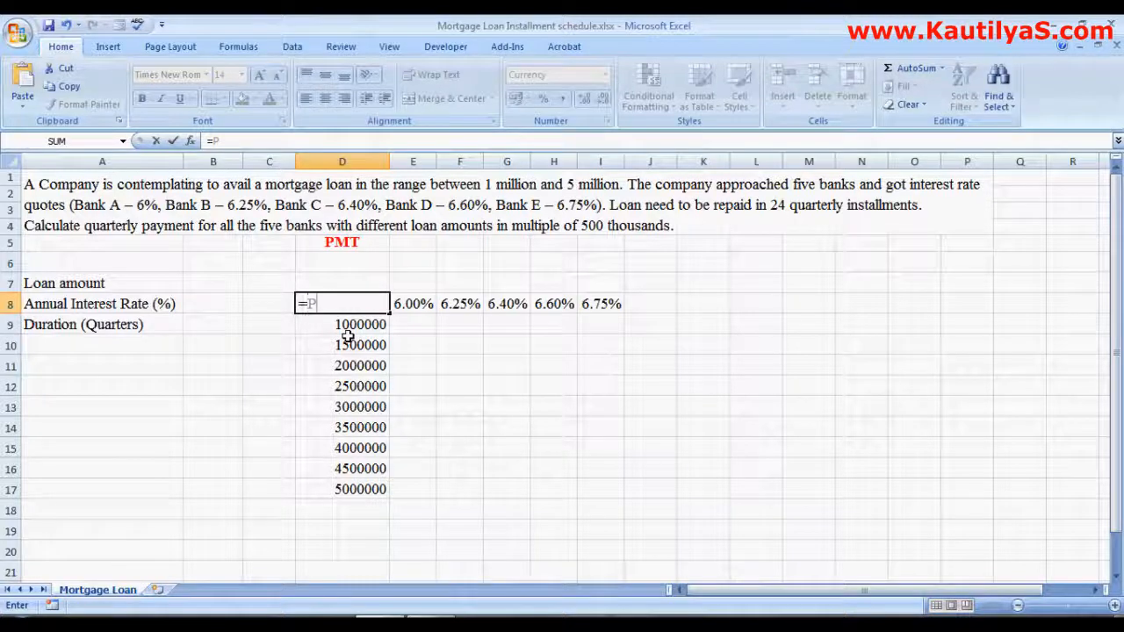
text(PMT)
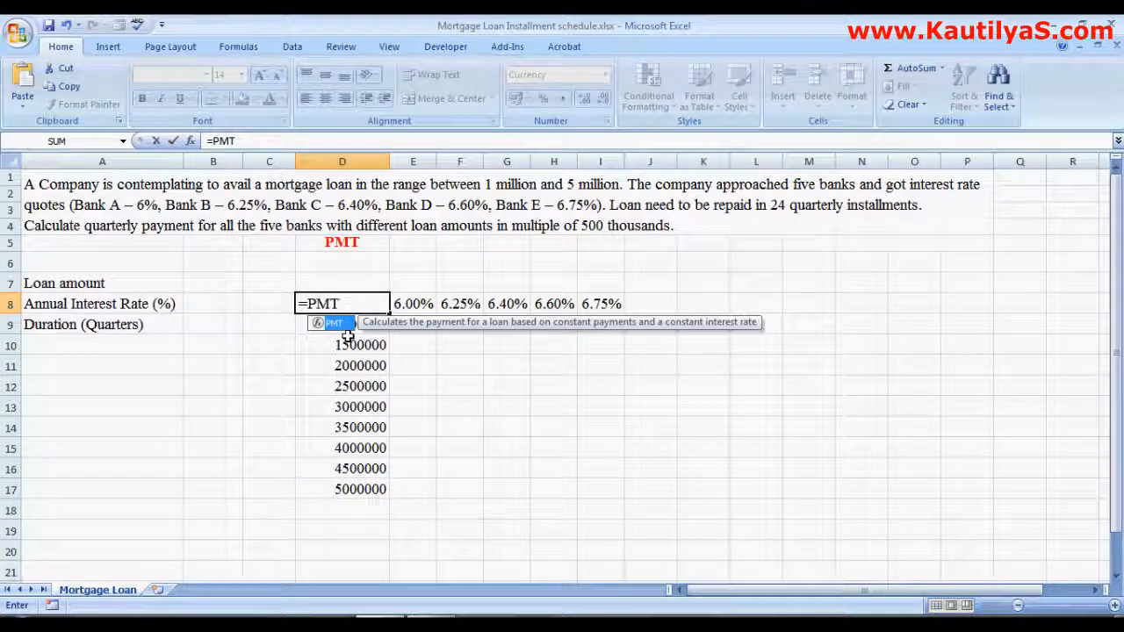
text(()
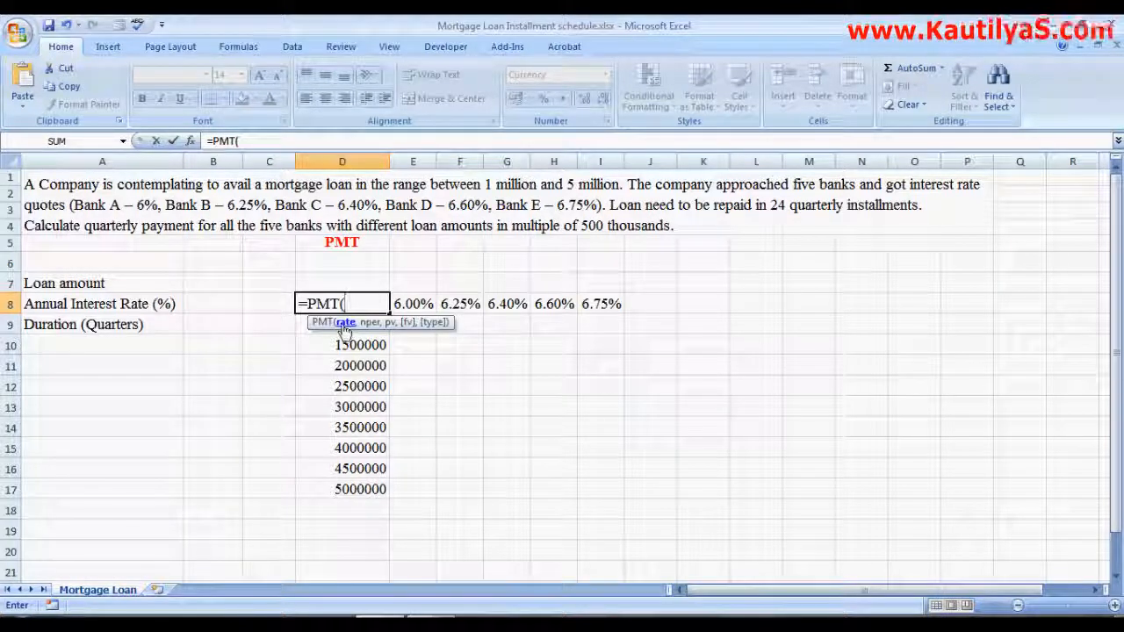
key(BackSpace)
key(BackSpace)
key(BackSpace)
key(BackSpace)
key(BackSpace)
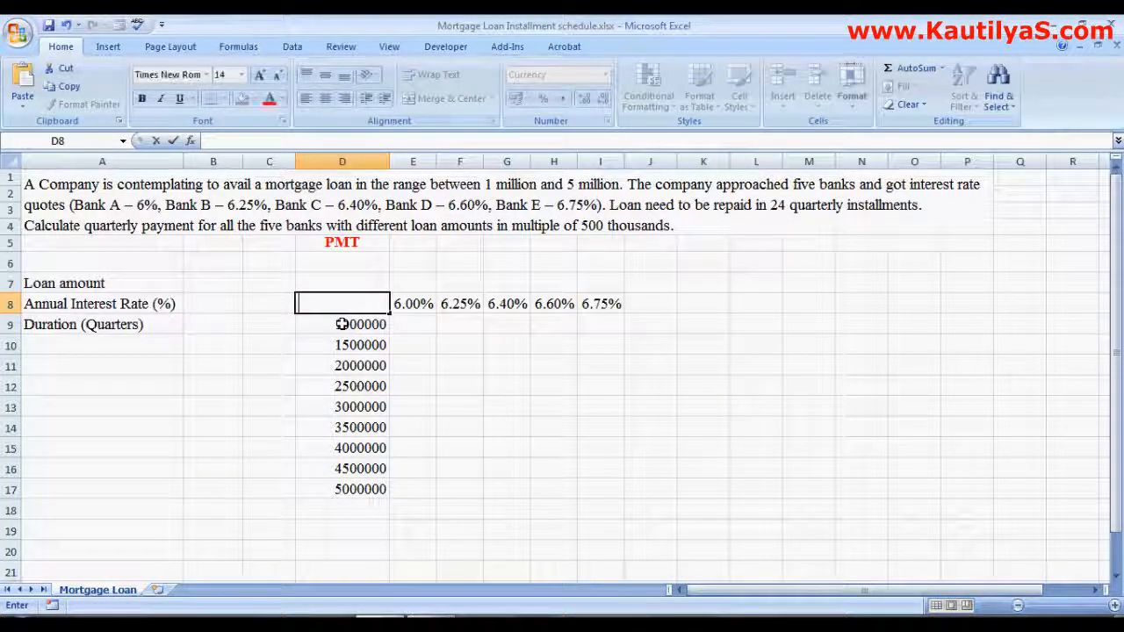
Enter a loan amount of 100000 in B7, an annual interest rate of 6% in B8 and a duration of 24 in B9.
click(223, 284)
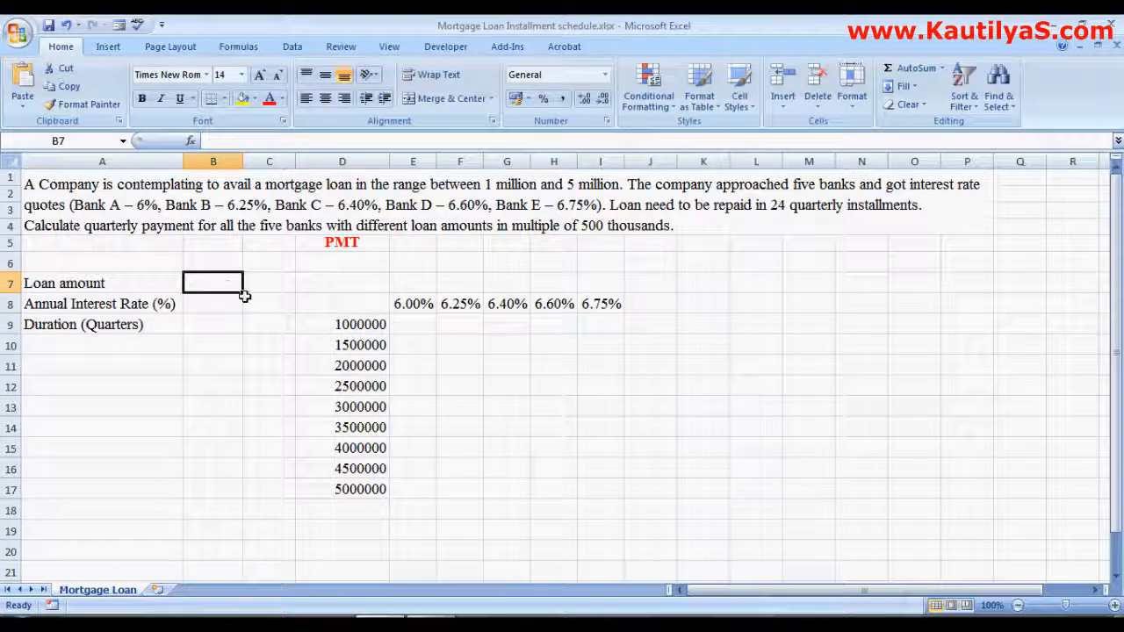
text(100000)
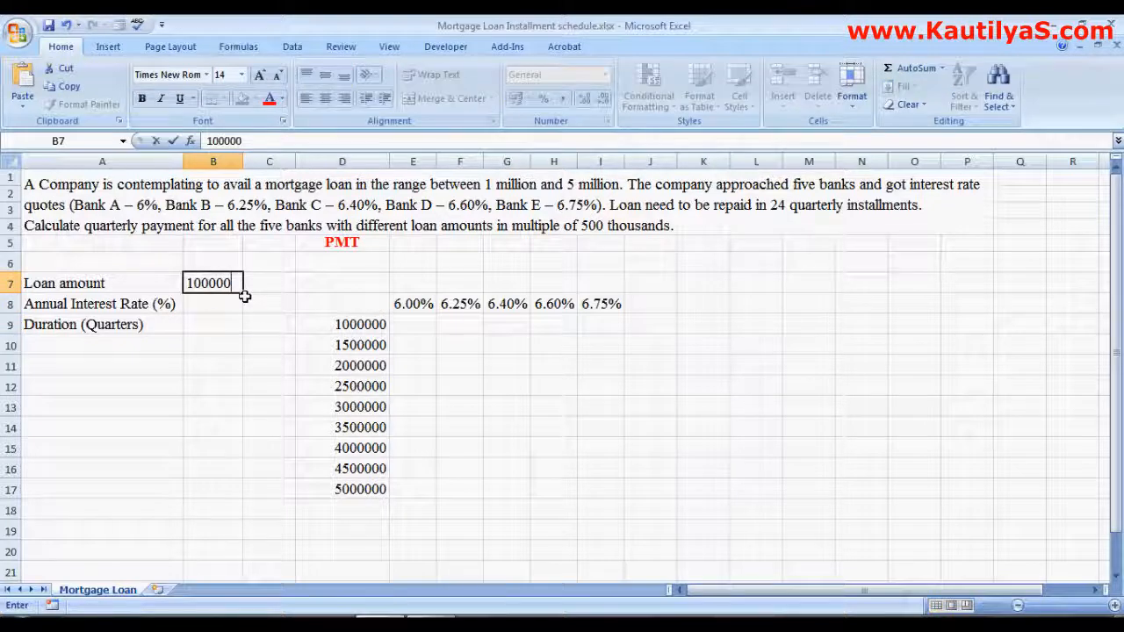
key(Return)
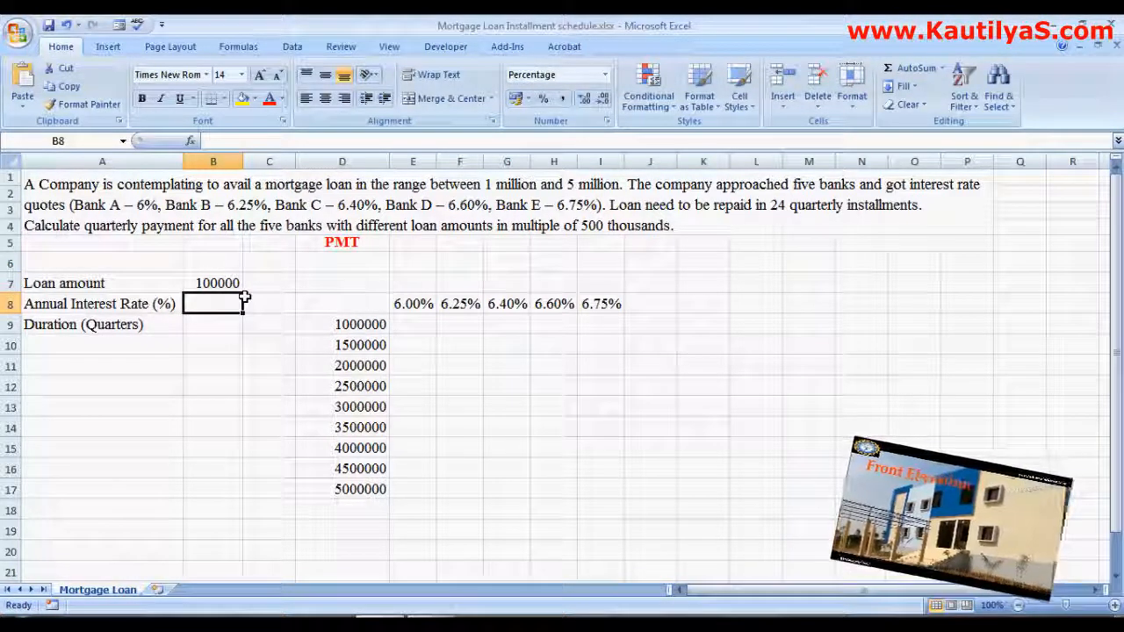
text(6)
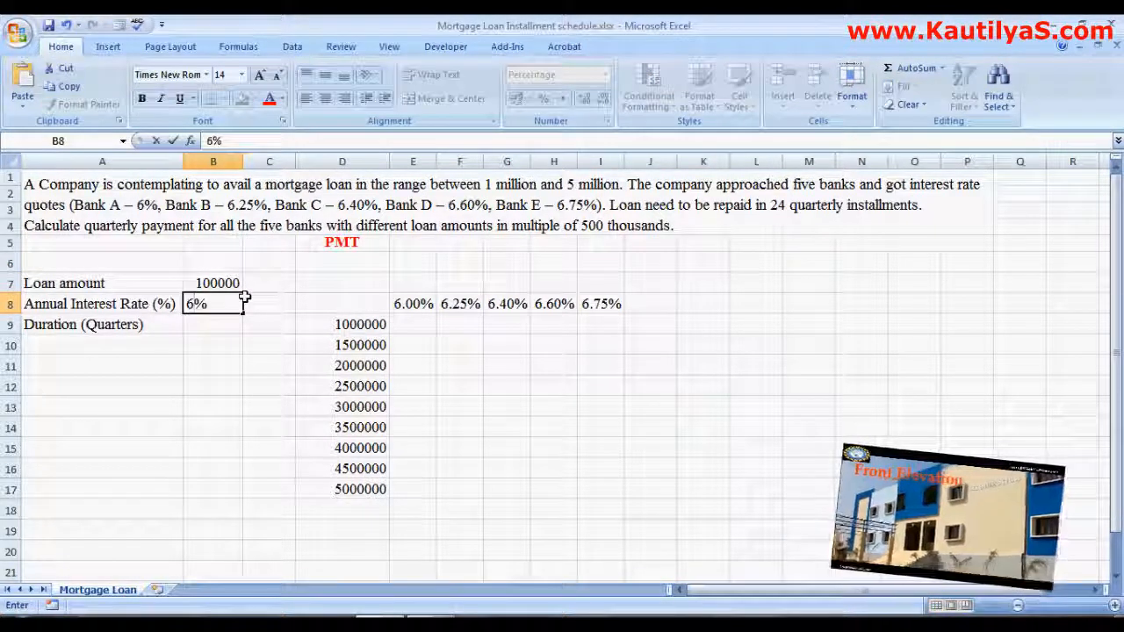
key(Return)
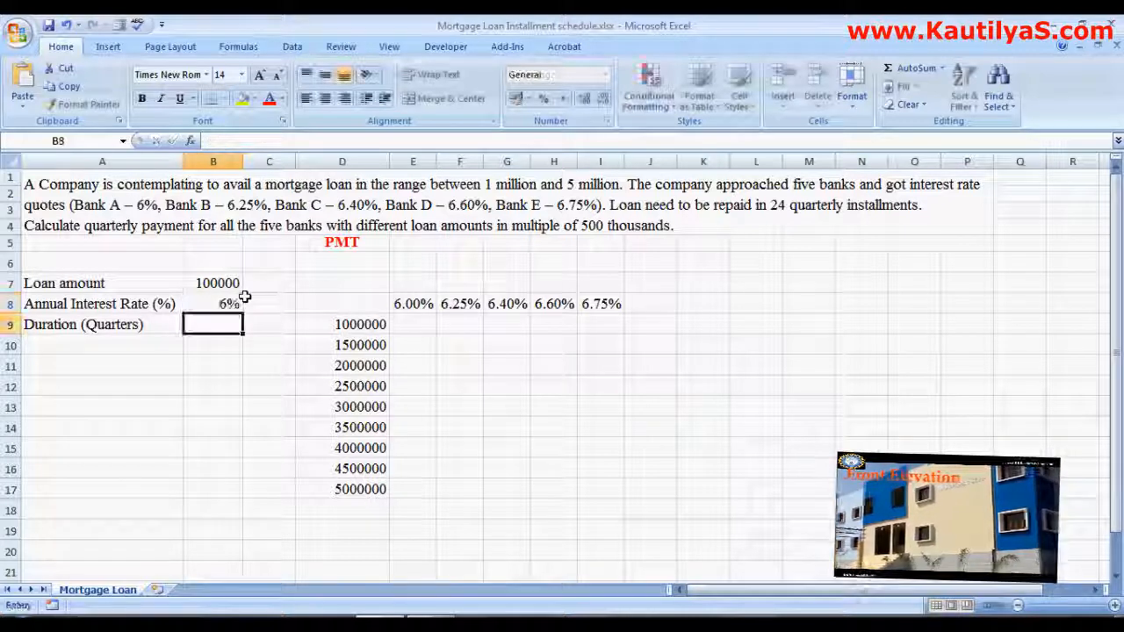
text(24)
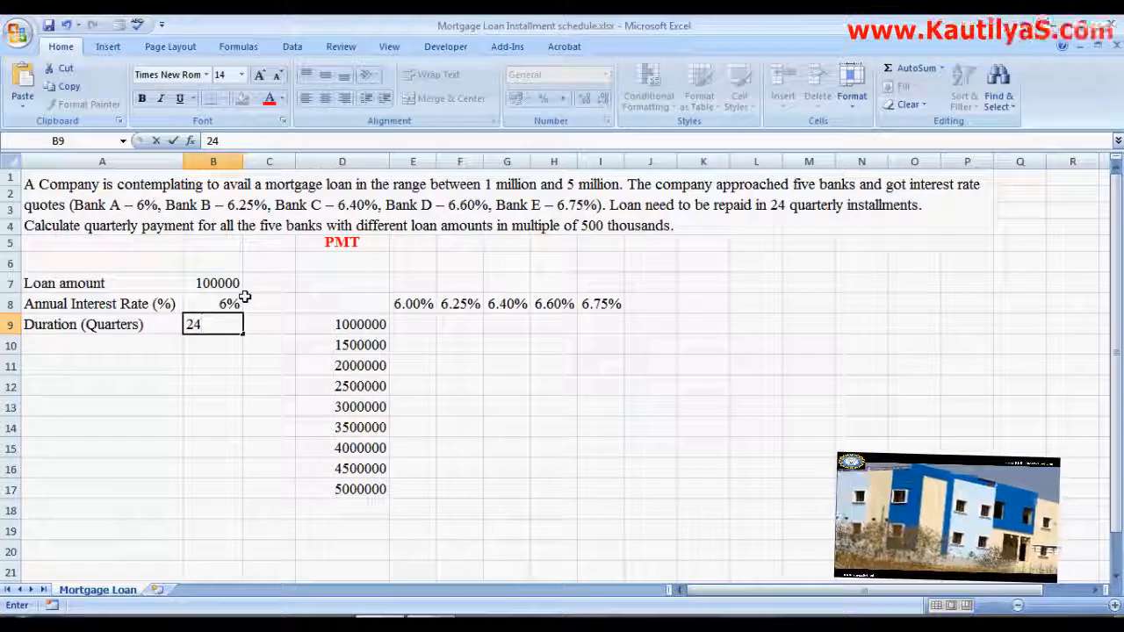
key(Tab)
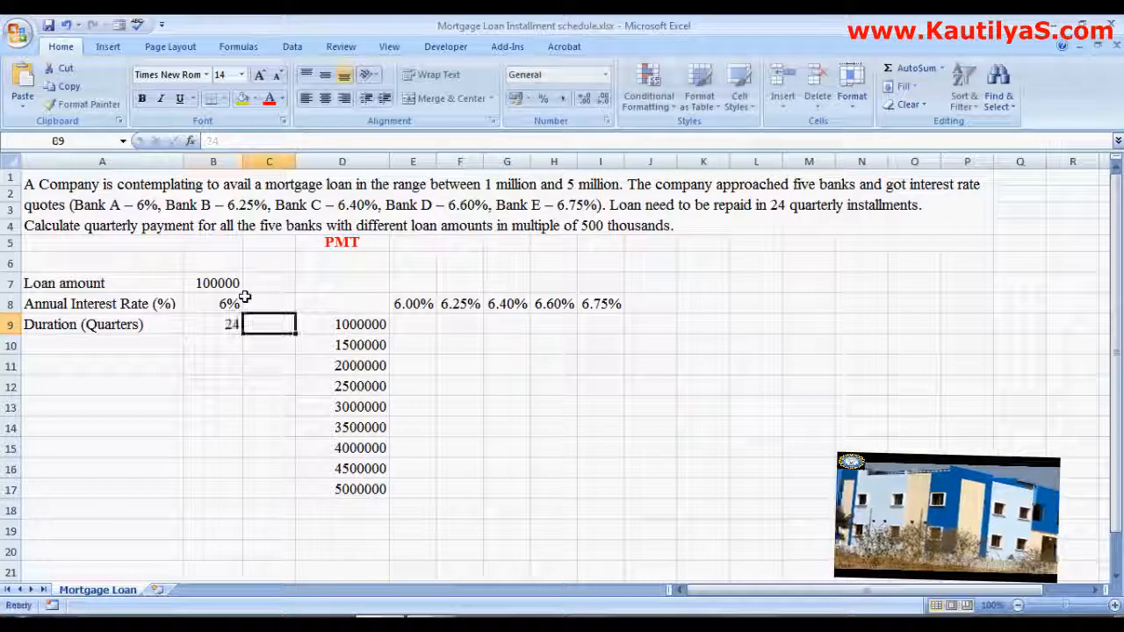
Calculate the quarterly payment in D8 with the formula =PMT(B8/4,B9,-B7).
click(348, 304)
text(=)
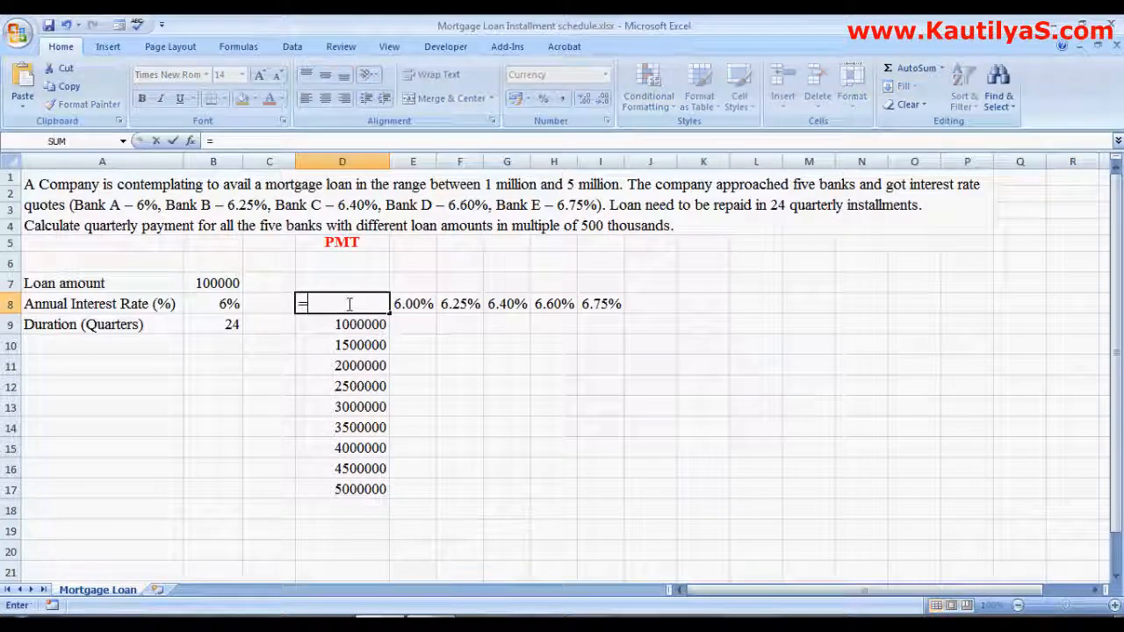
text(pmt()
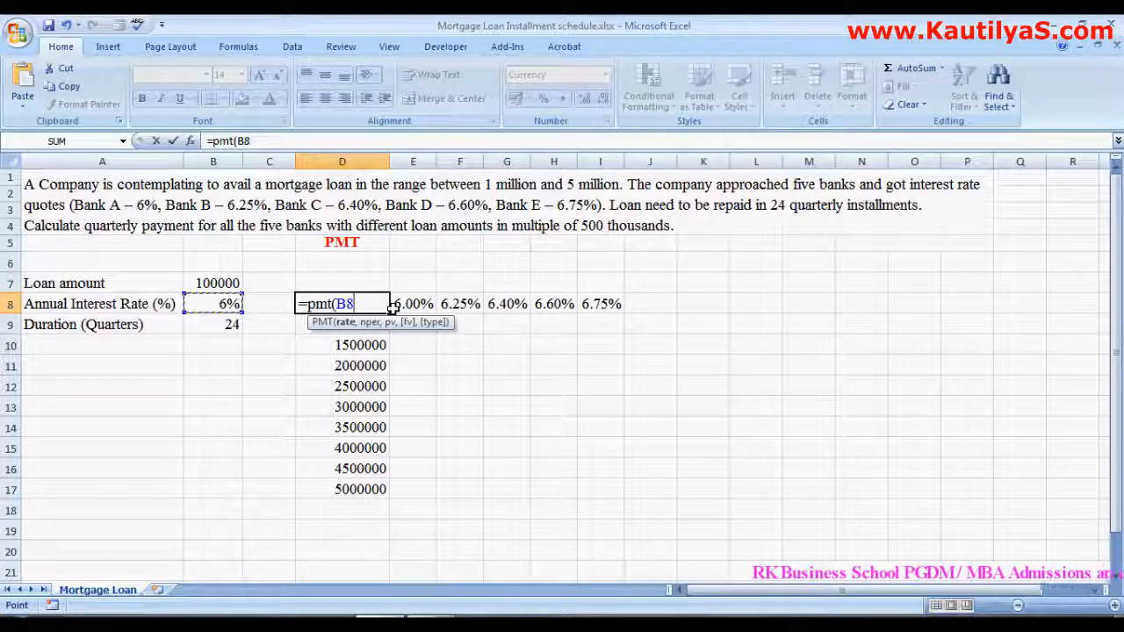
text(/4)
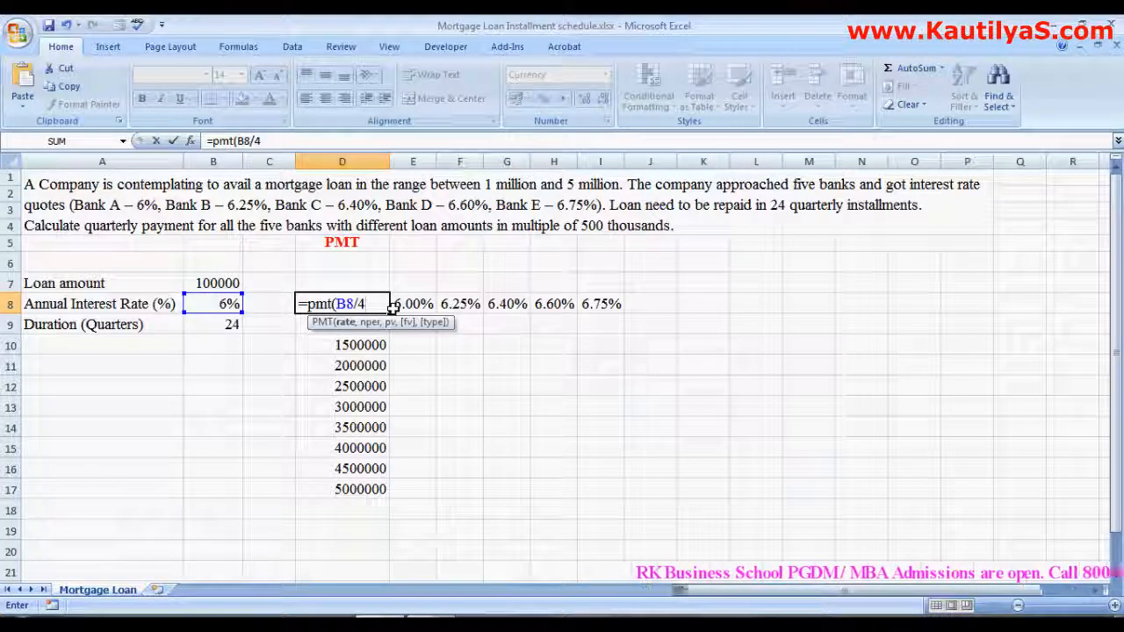
text(,)
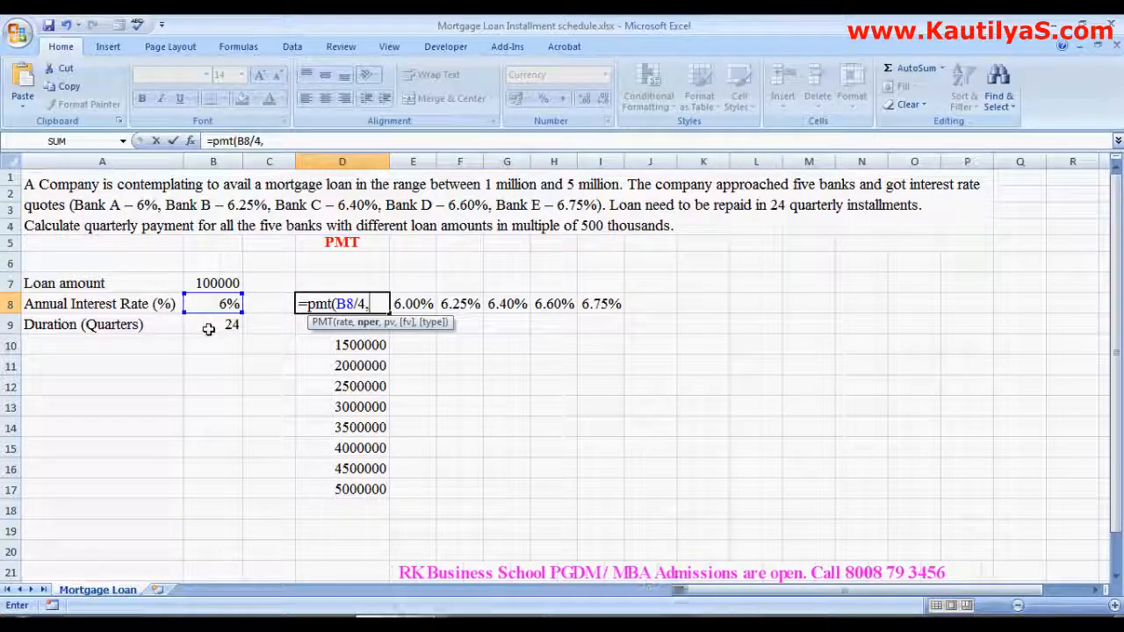
click(206, 326)
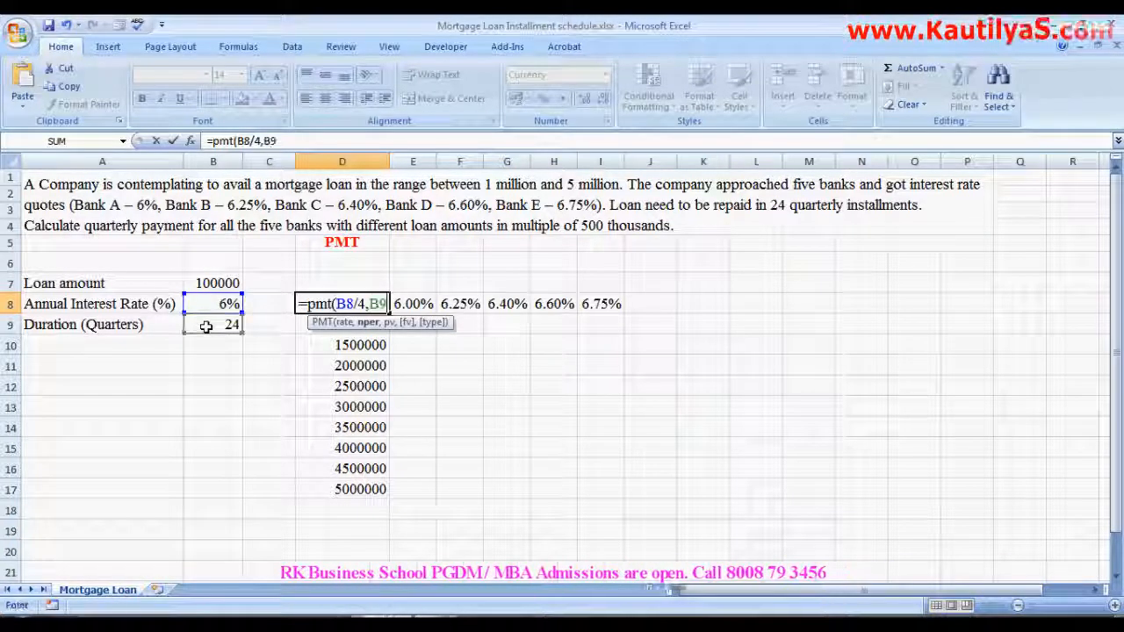
text(,)
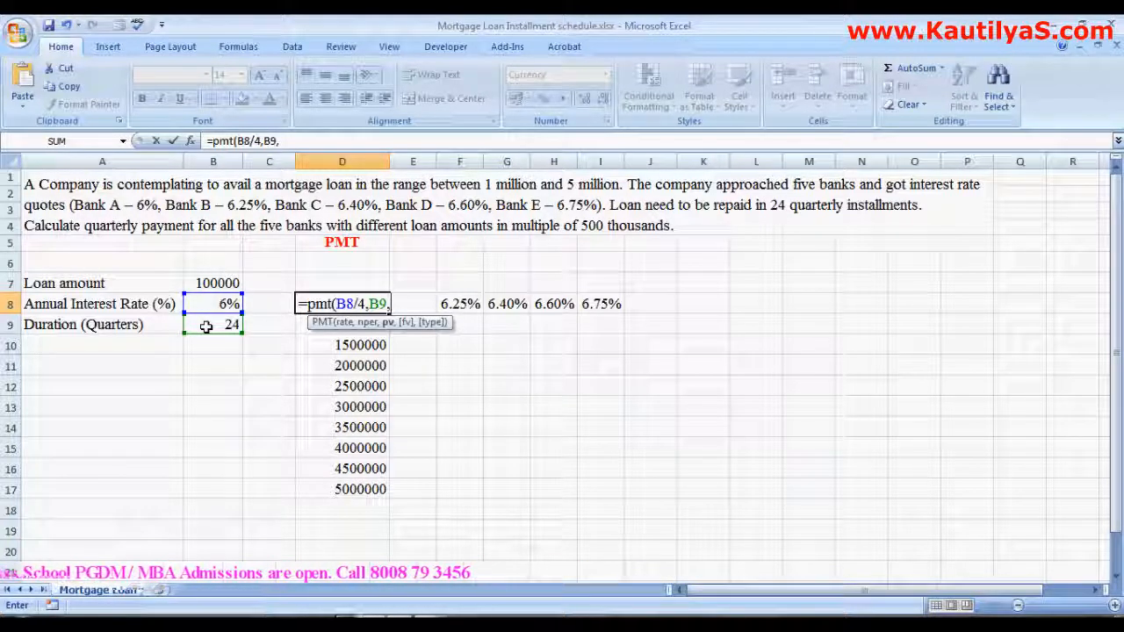
text(-)
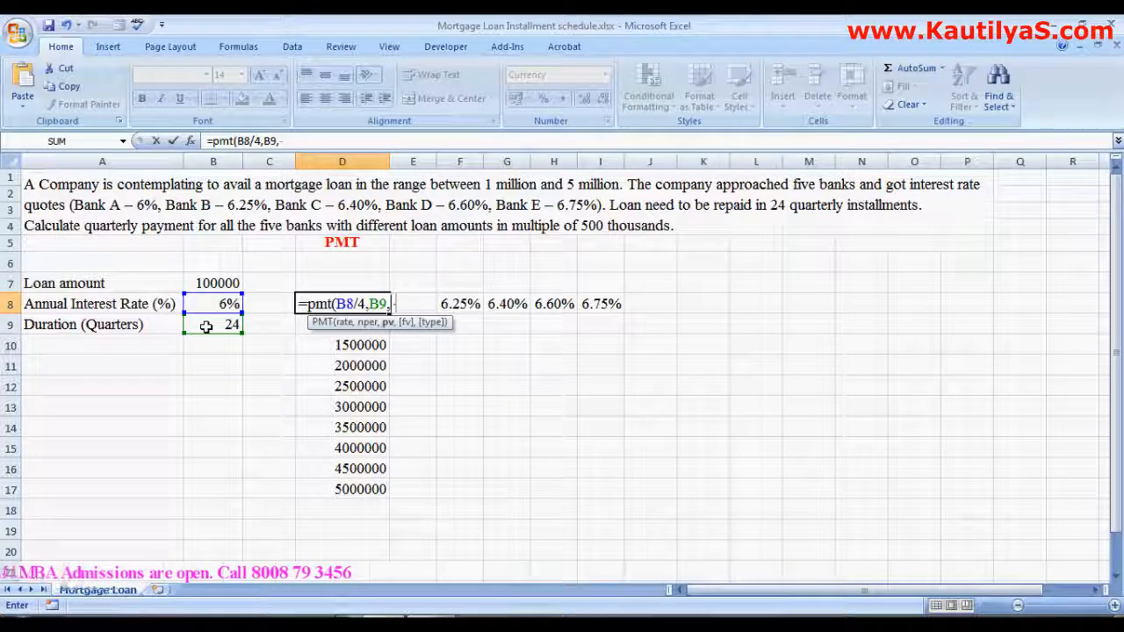
click(202, 282)
text())
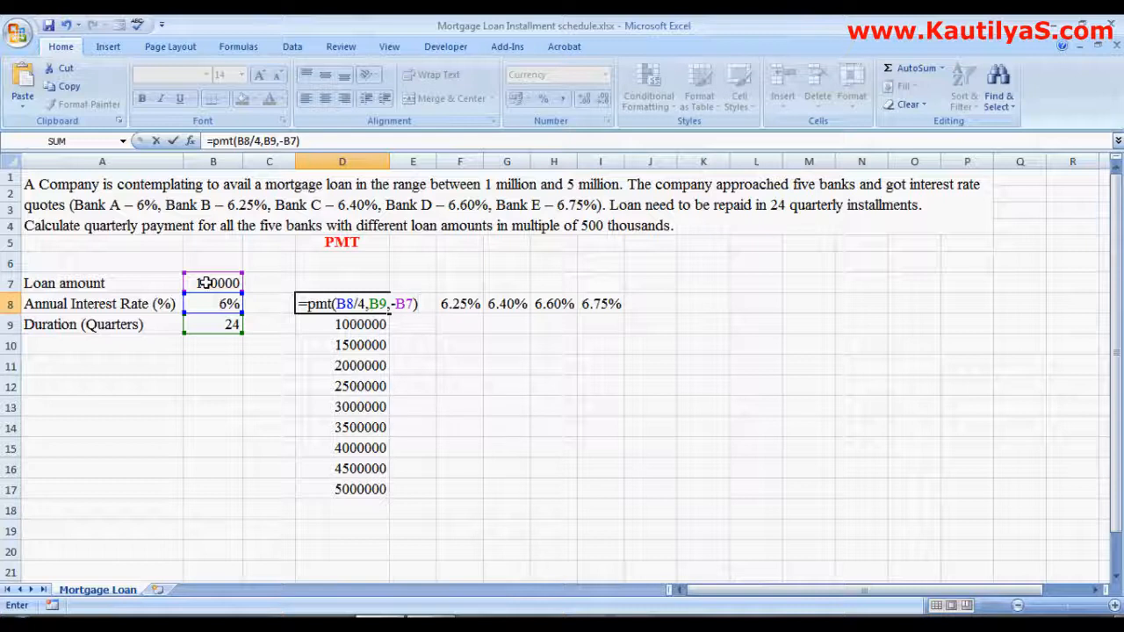
key(Return)
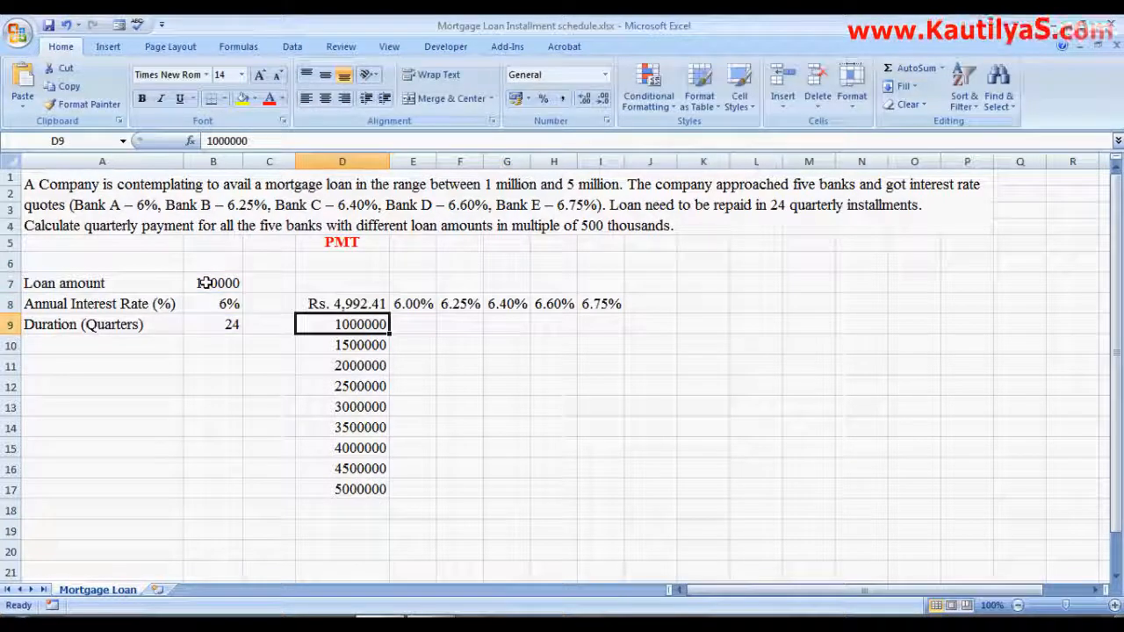
Try changing the loan amount in B7 to 1000000.
click(334, 305)
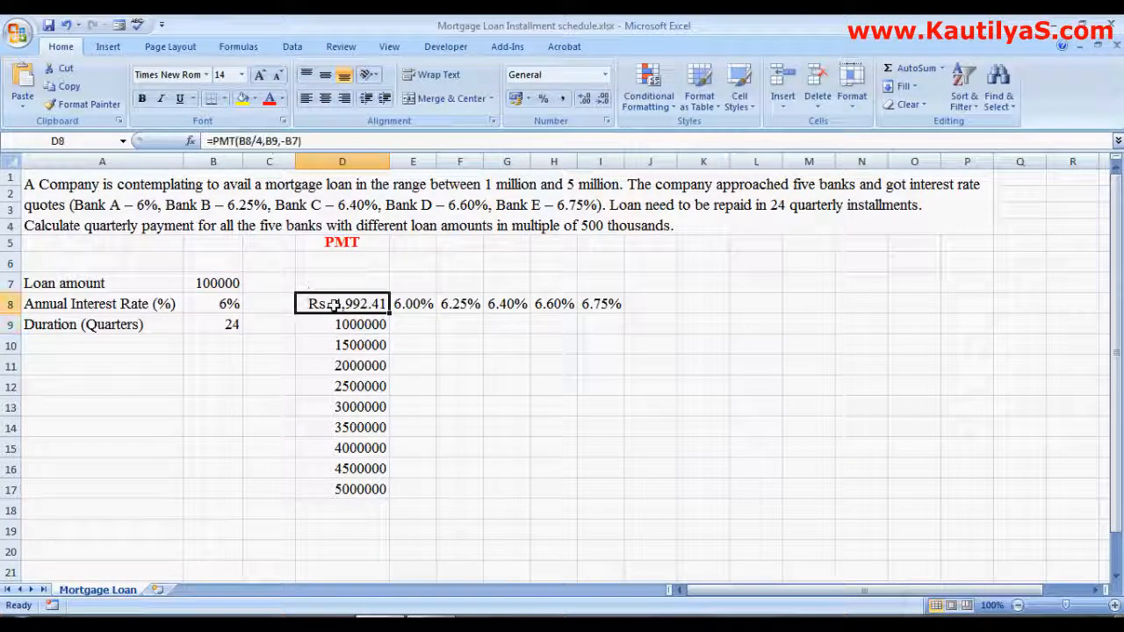
click(228, 287)
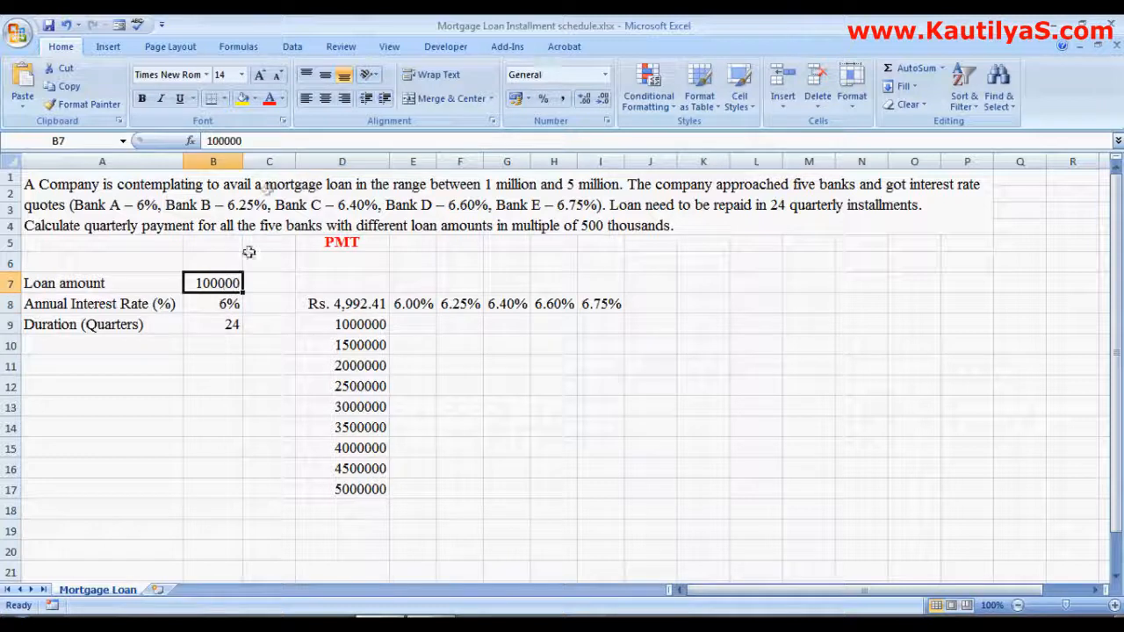
click(262, 141)
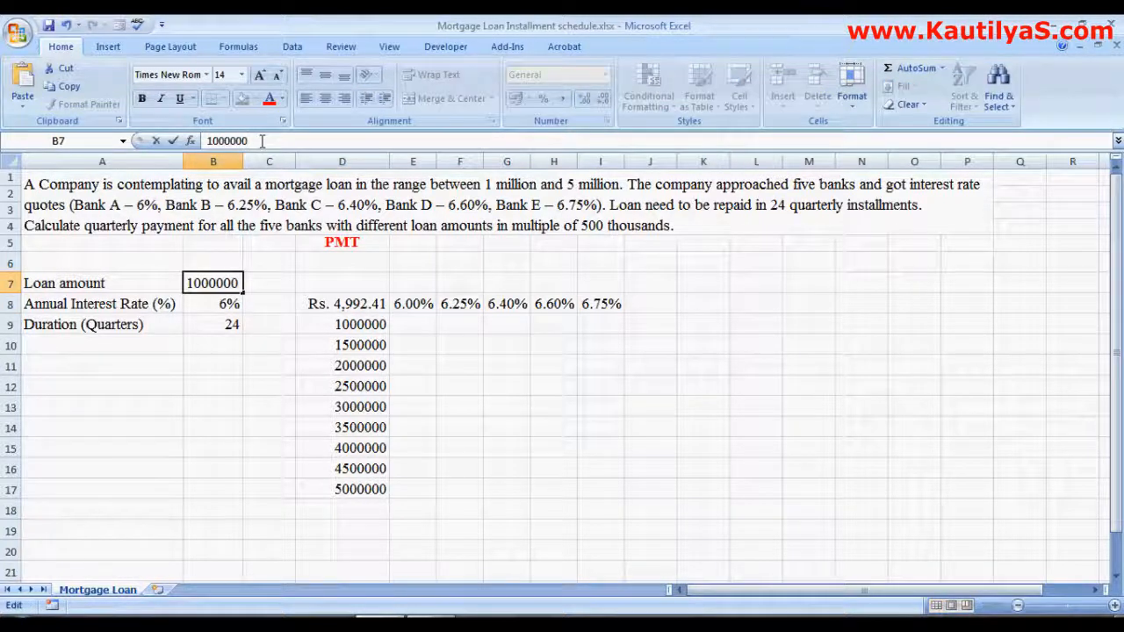
key(Return)
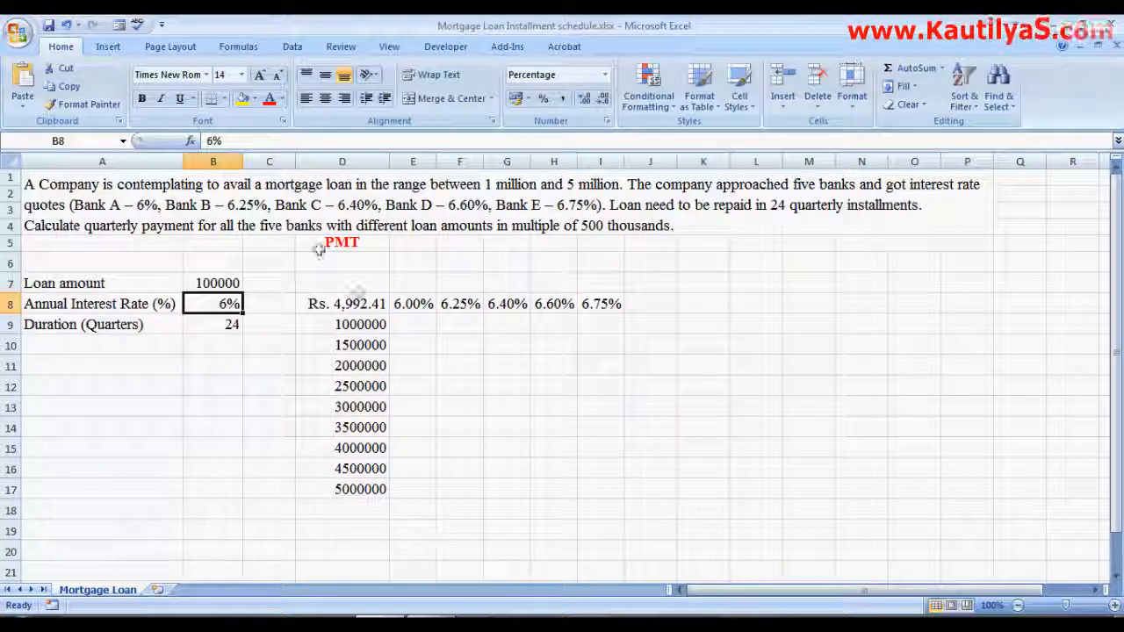
Examine the table layout: the PMT formula in D8, the interest rates along row 8 and the loan amounts down column D.
click(368, 305)
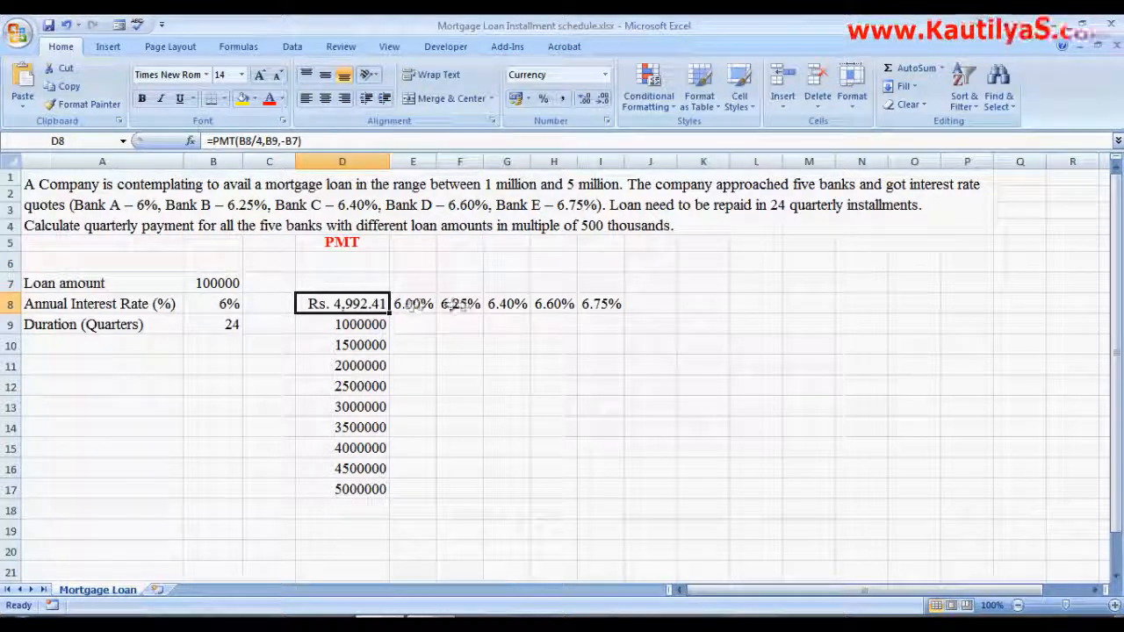
click(413, 304)
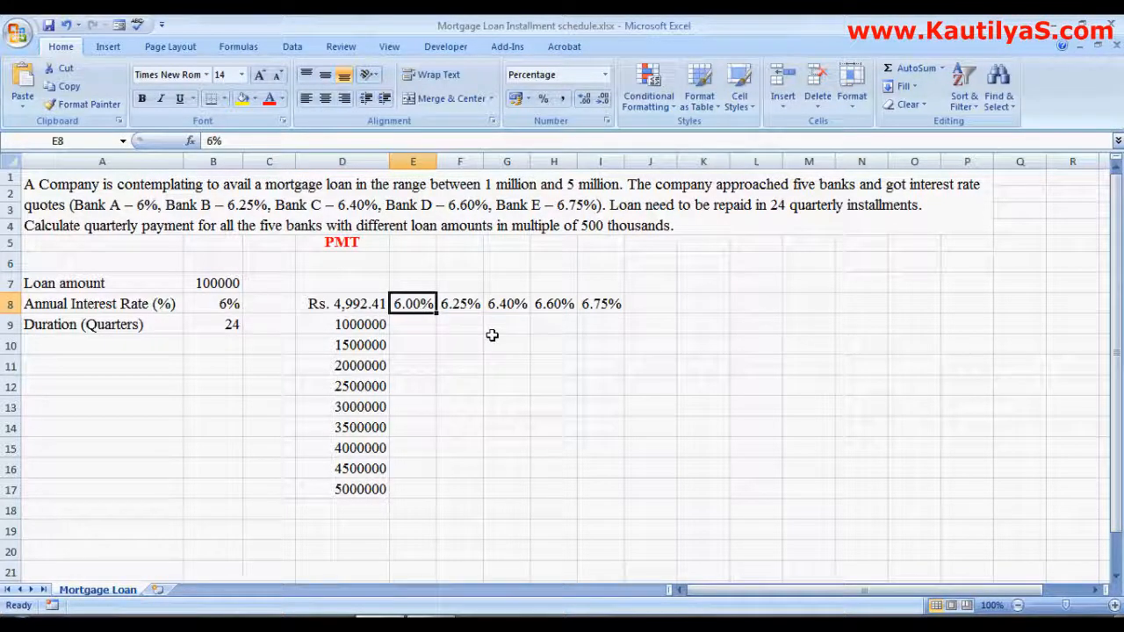
key(Right)
key(Right)
key(Right)
key(Right)
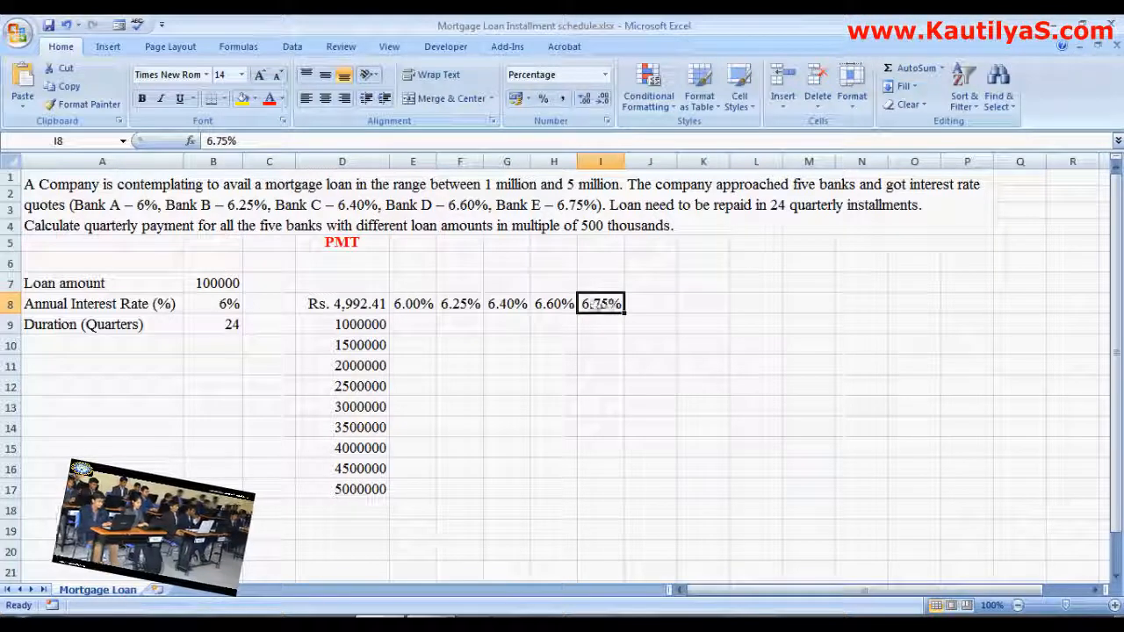
click(360, 323)
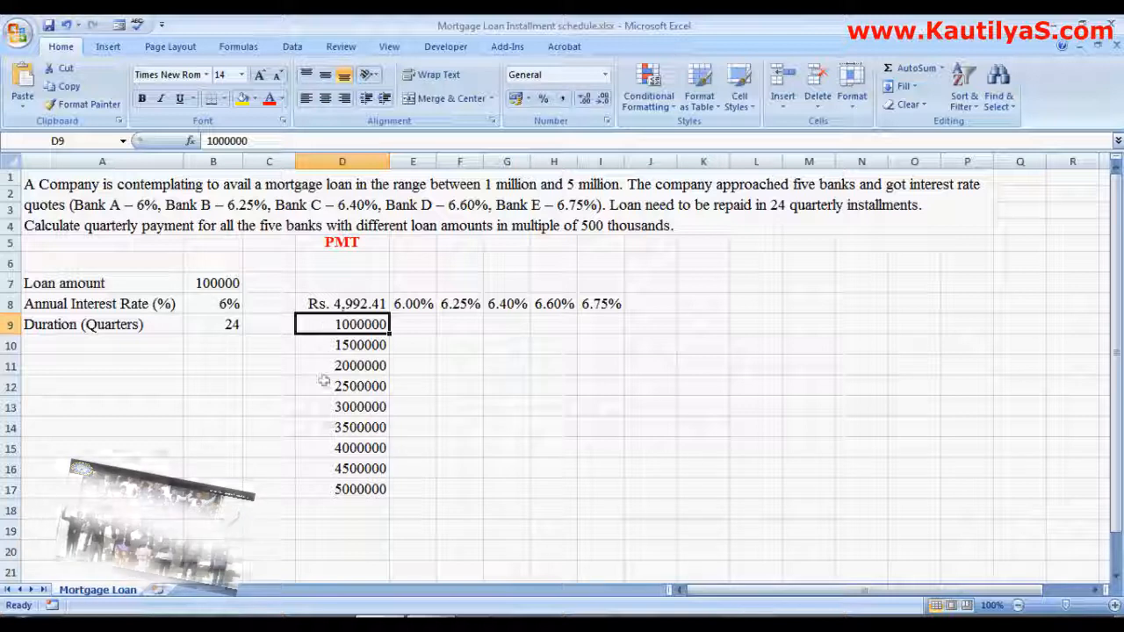
click(324, 303)
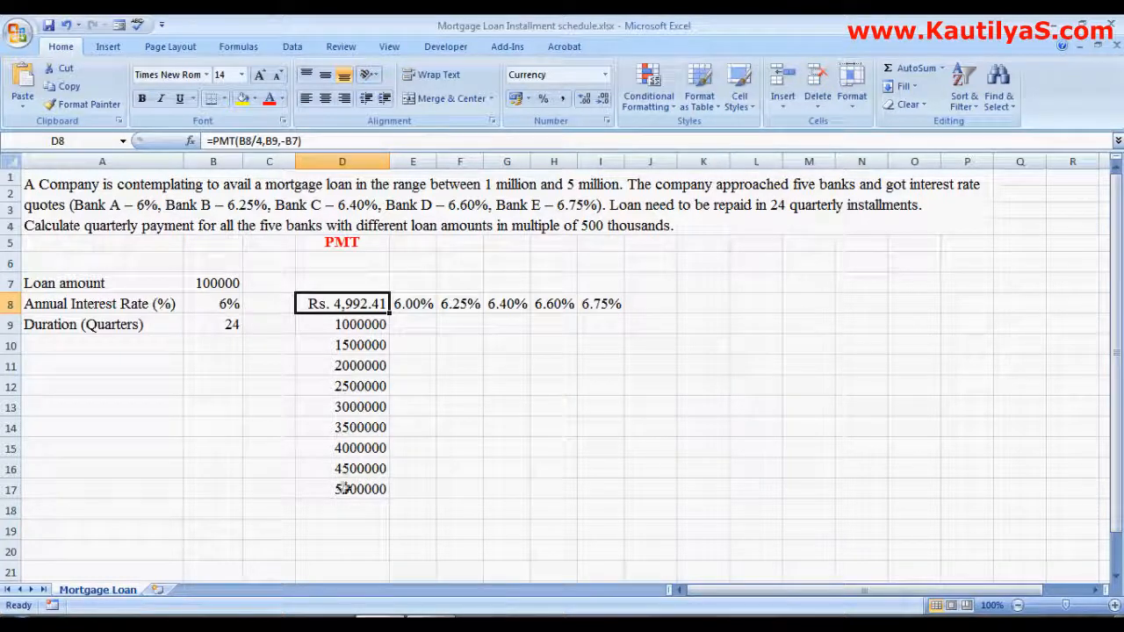
click(468, 433)
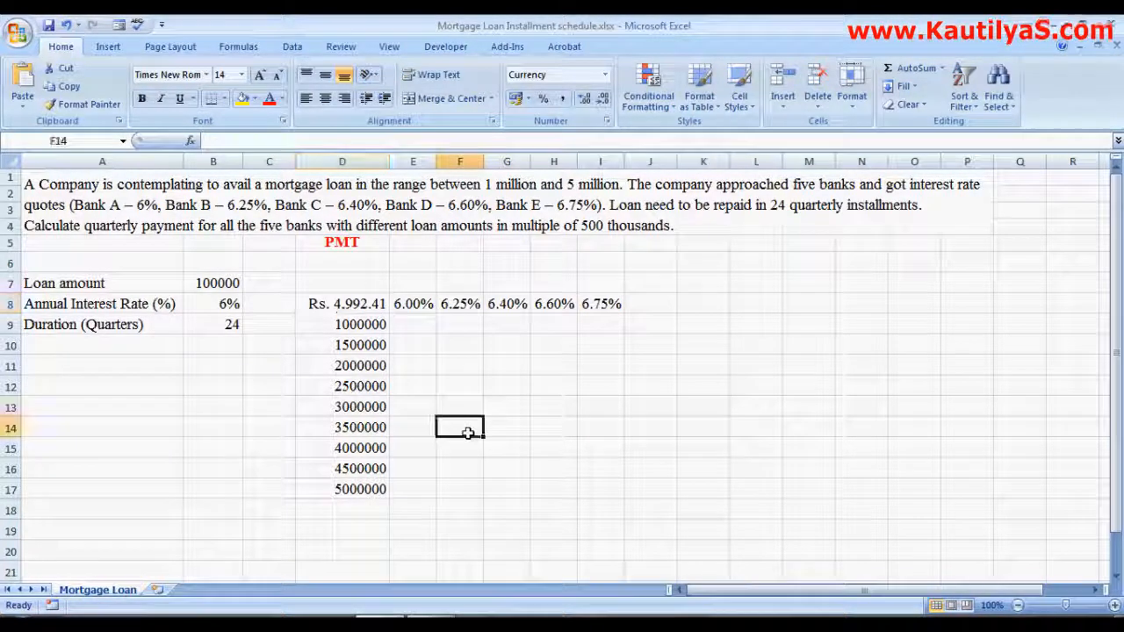
Create a two-variable data table over D8:I17 with B8 as the row input cell and B7 as the column input cell.
click(335, 303)
drag(336, 303, 611, 483)
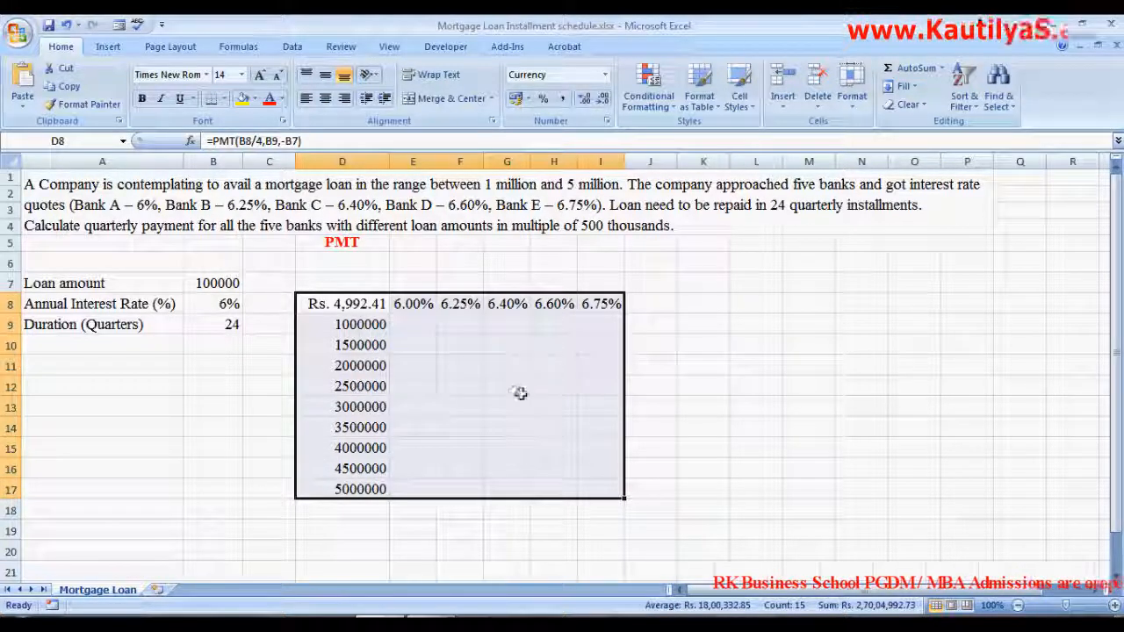
click(292, 49)
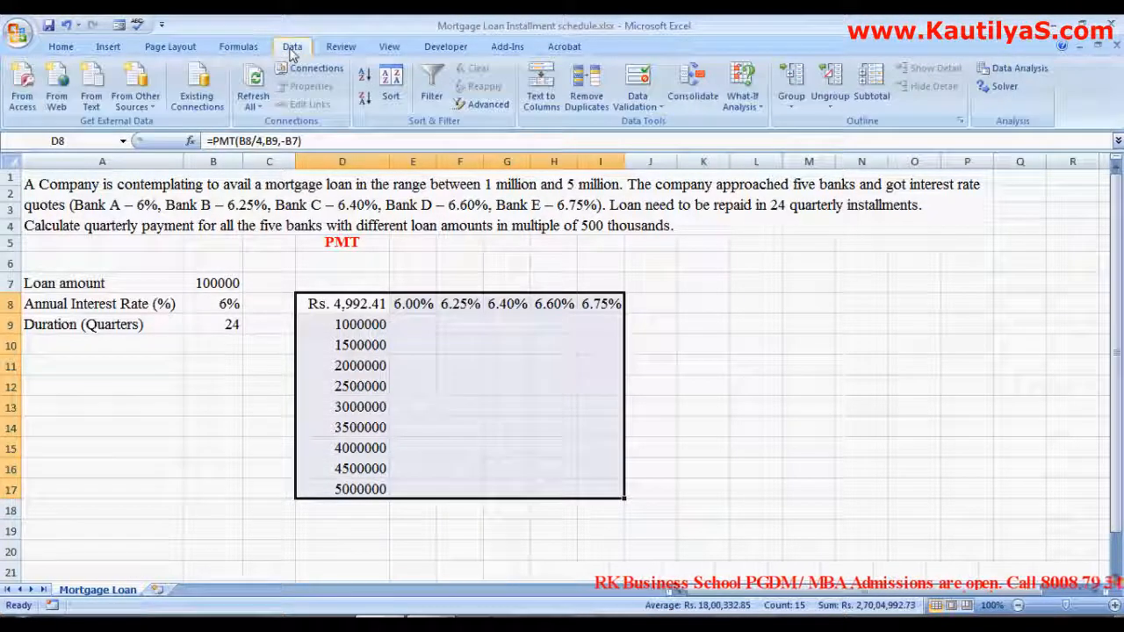
click(743, 101)
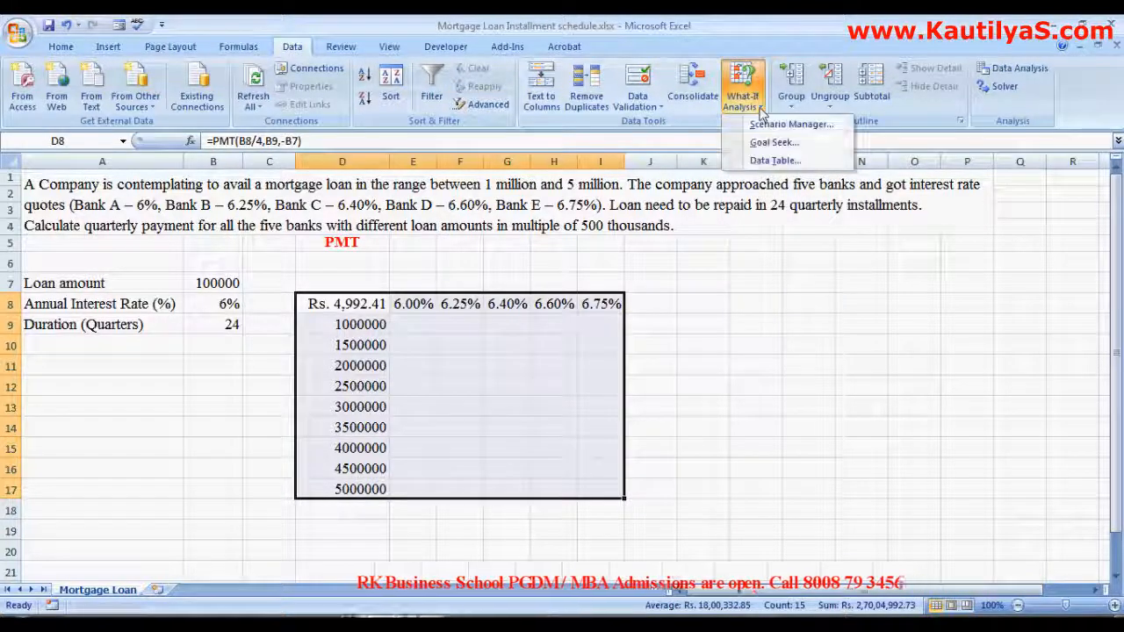
click(764, 161)
drag(342, 178, 950, 255)
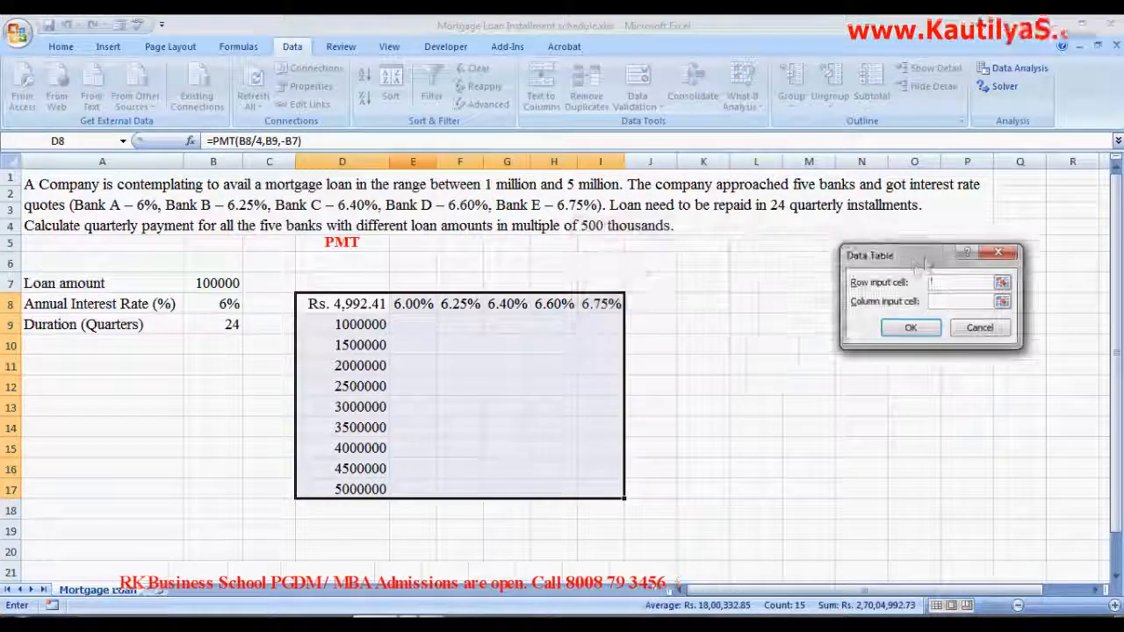
click(1002, 282)
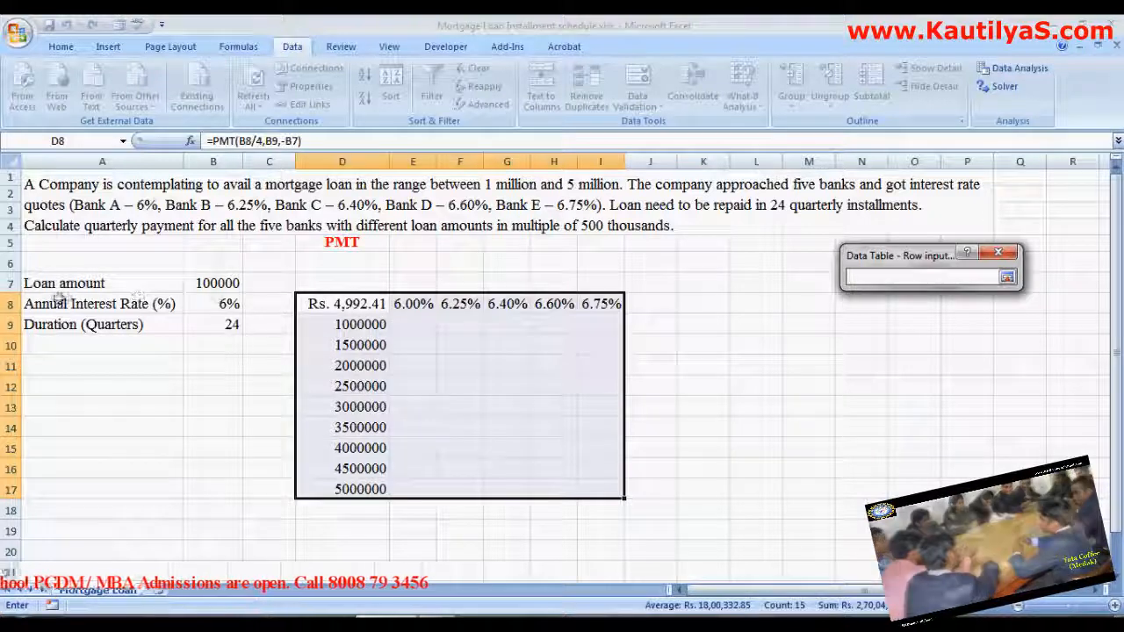
click(219, 306)
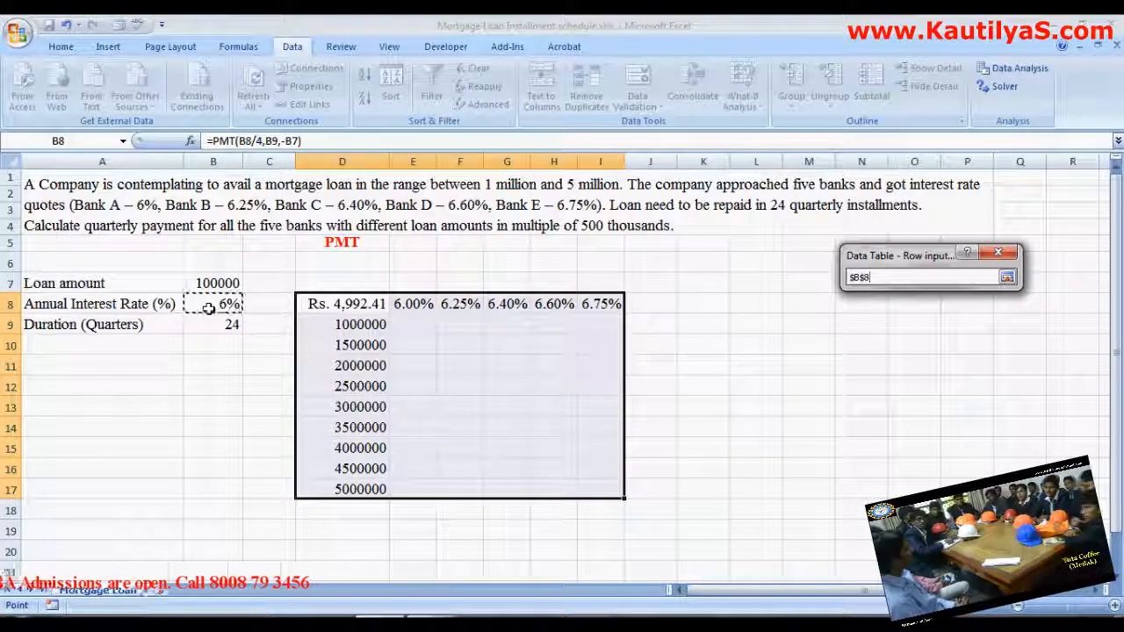
click(1006, 276)
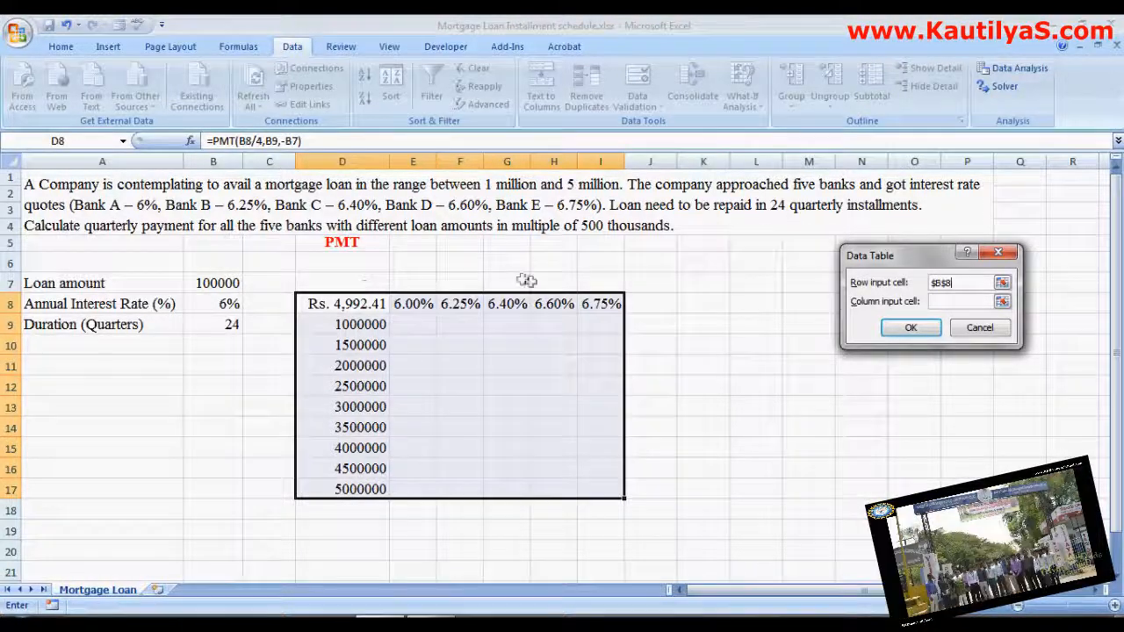
click(1002, 301)
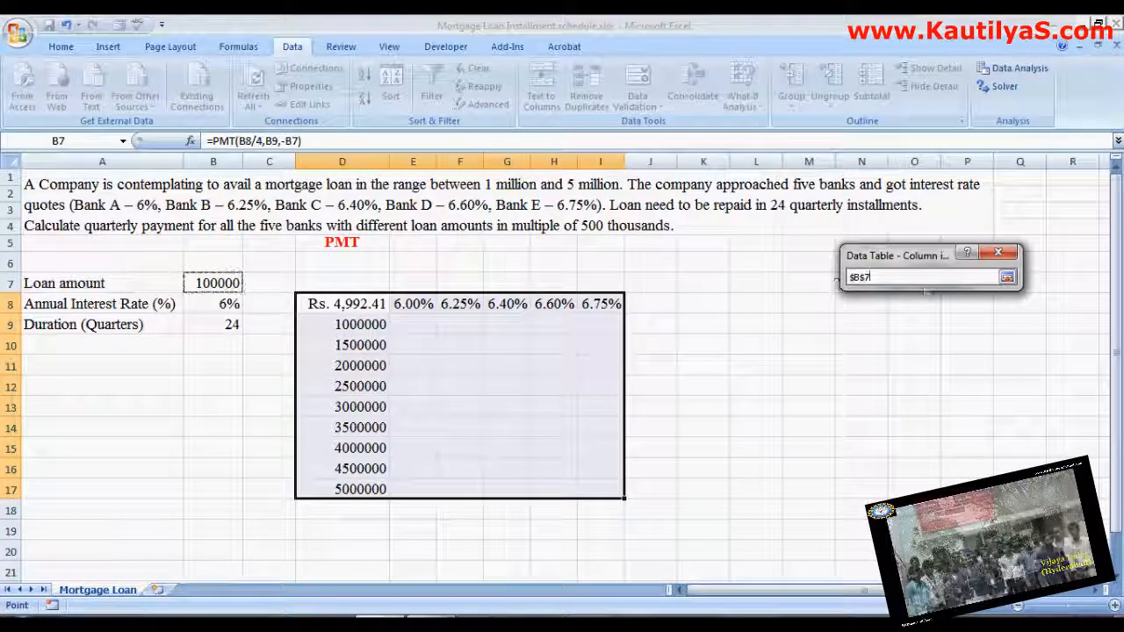
click(1007, 278)
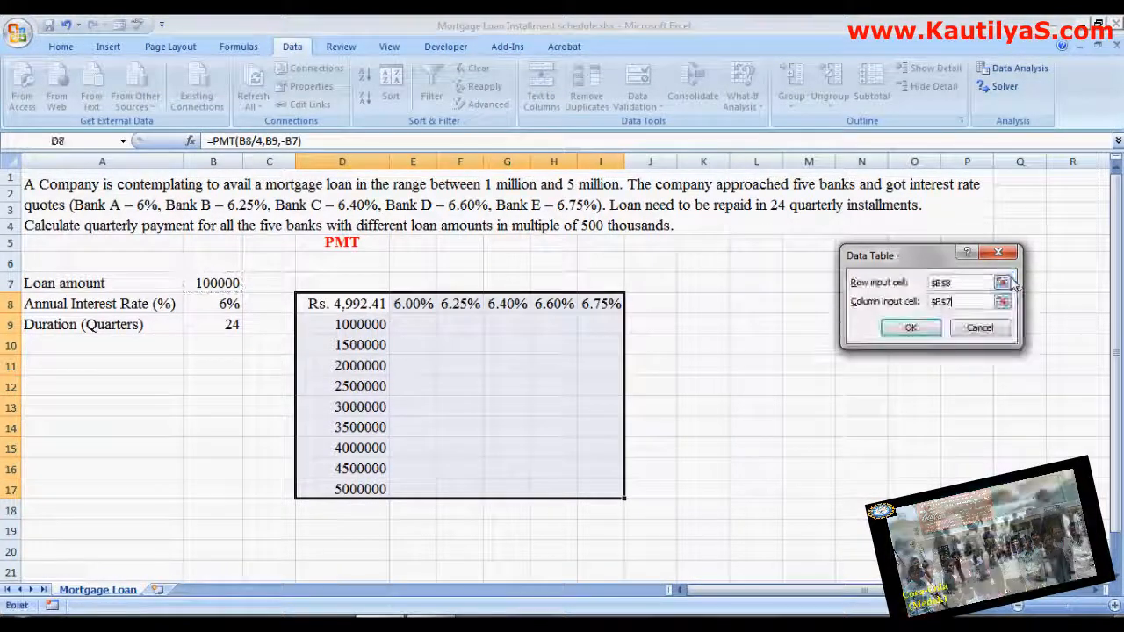
click(910, 332)
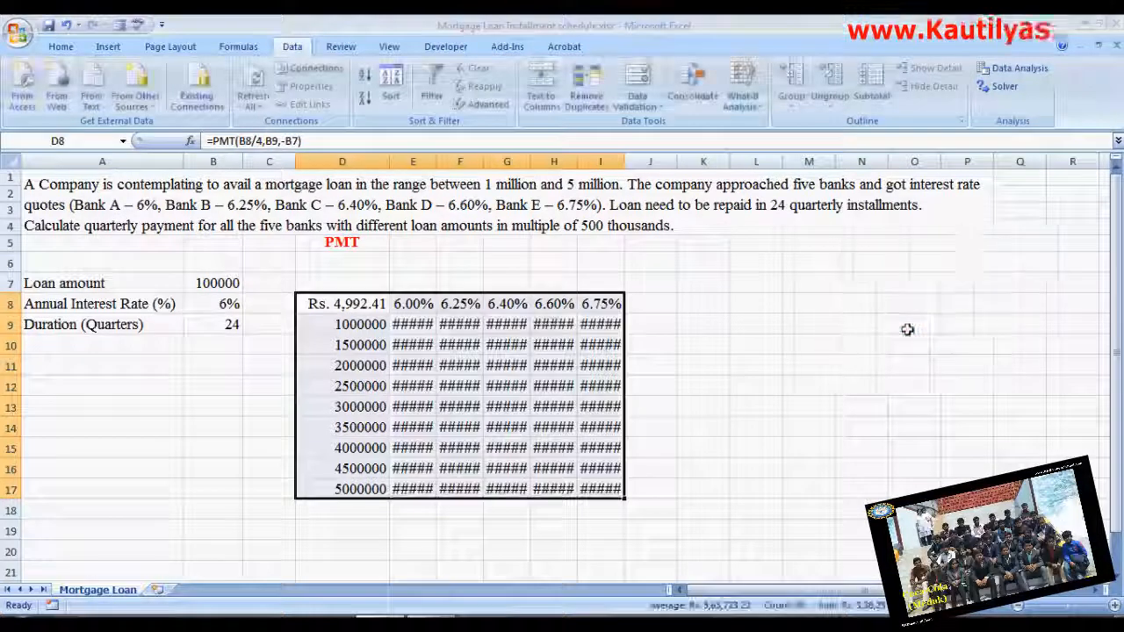
Fit the widths of columns D through I to their contents so every payment in the data table can be read.
double_click(386, 162)
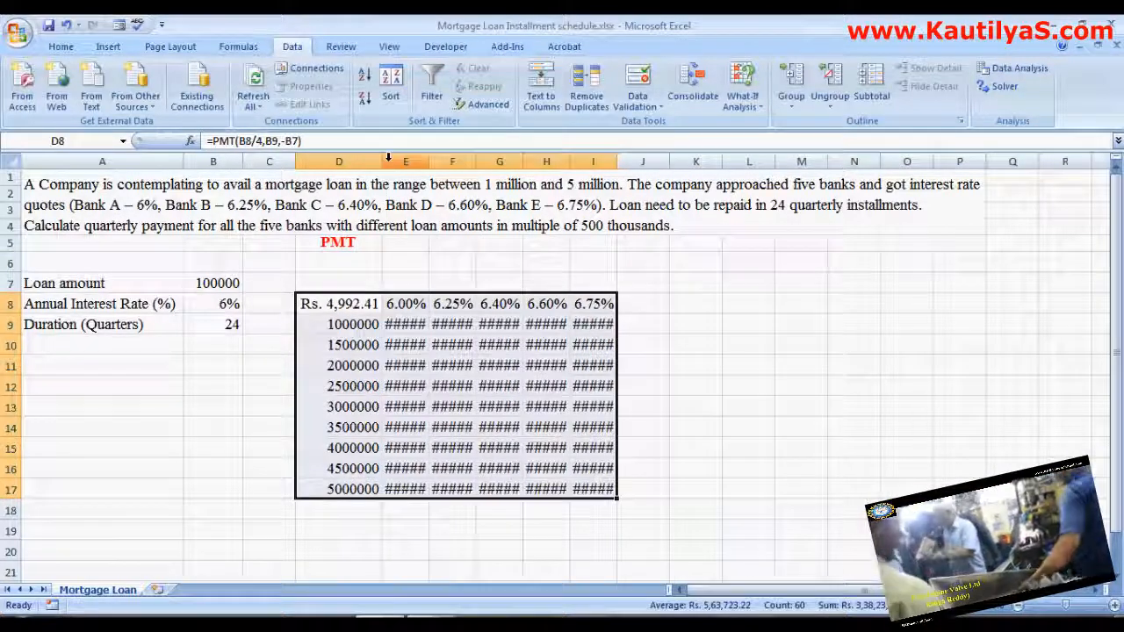
double_click(429, 163)
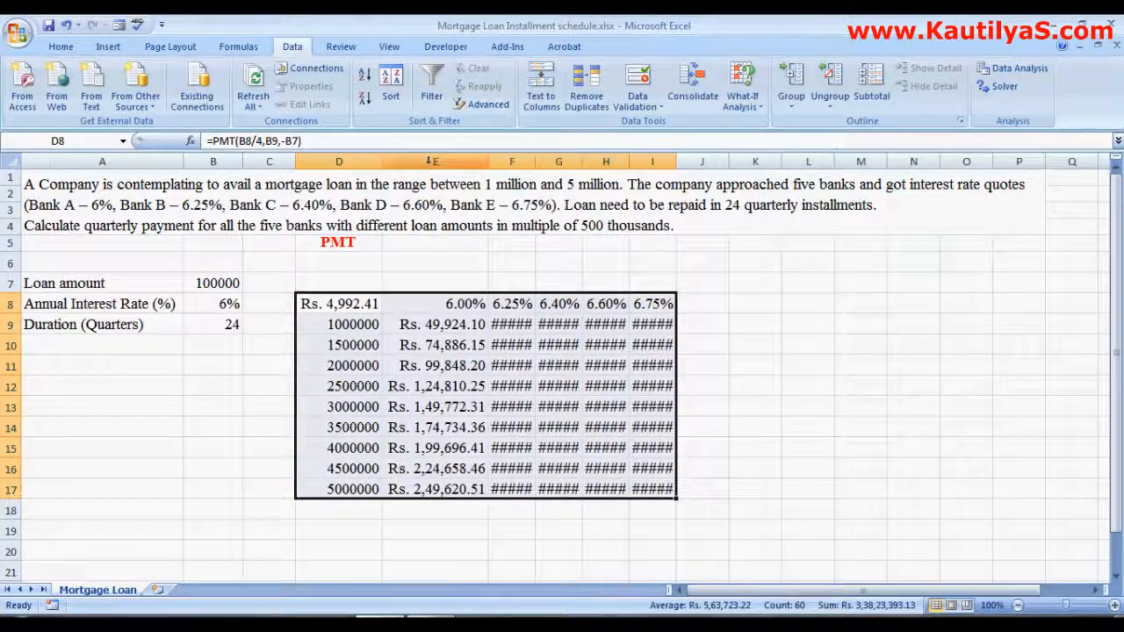
double_click(531, 163)
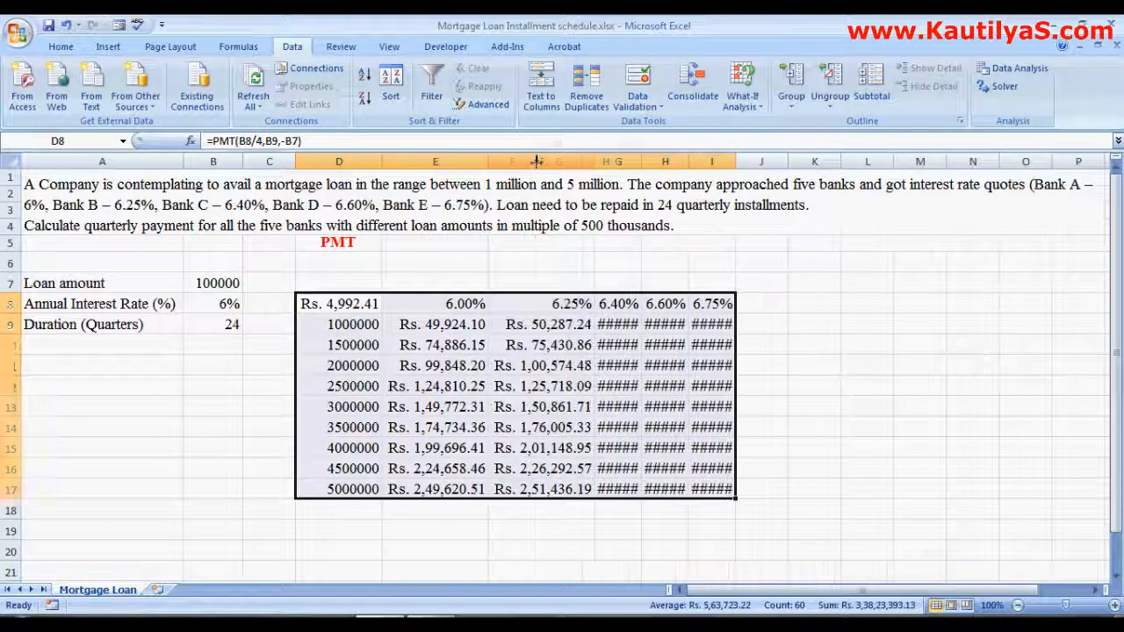
double_click(641, 163)
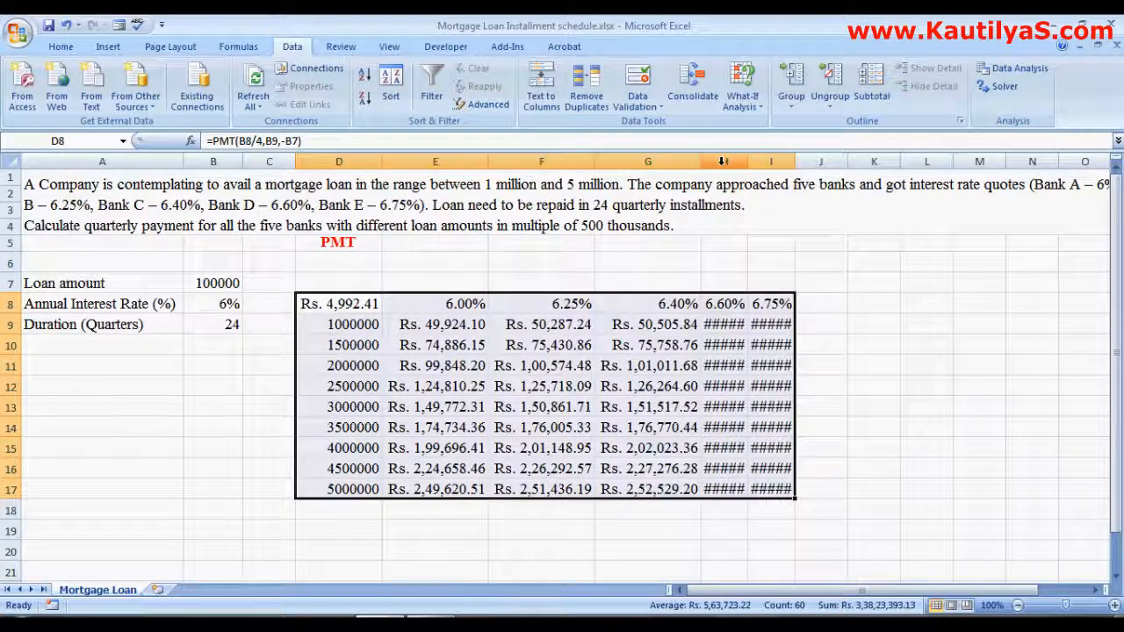
double_click(747, 163)
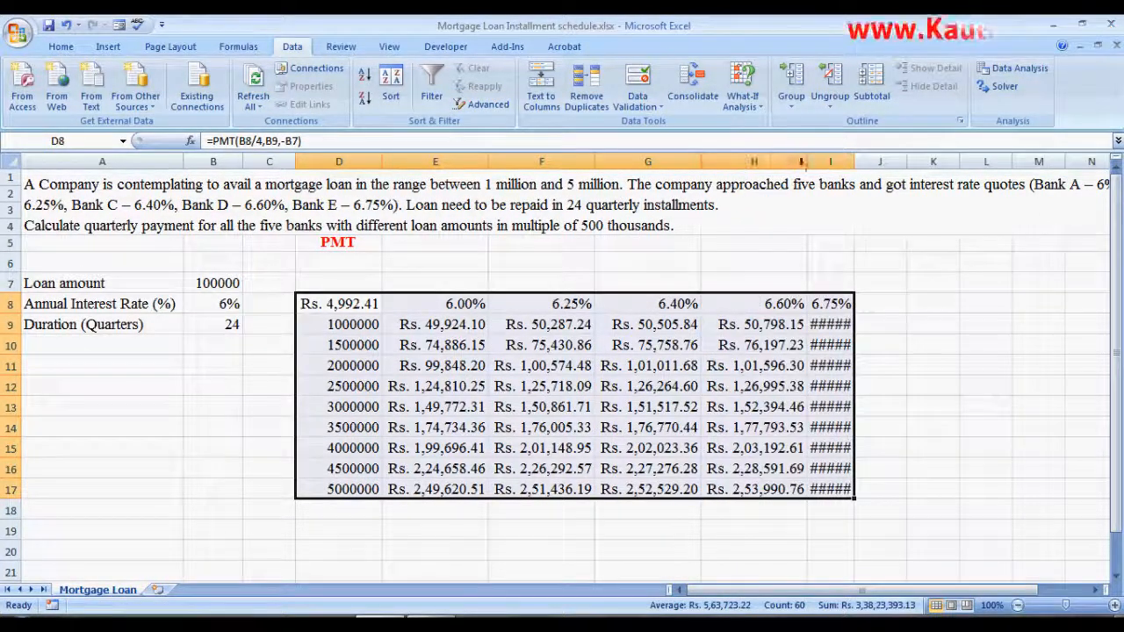
double_click(855, 163)
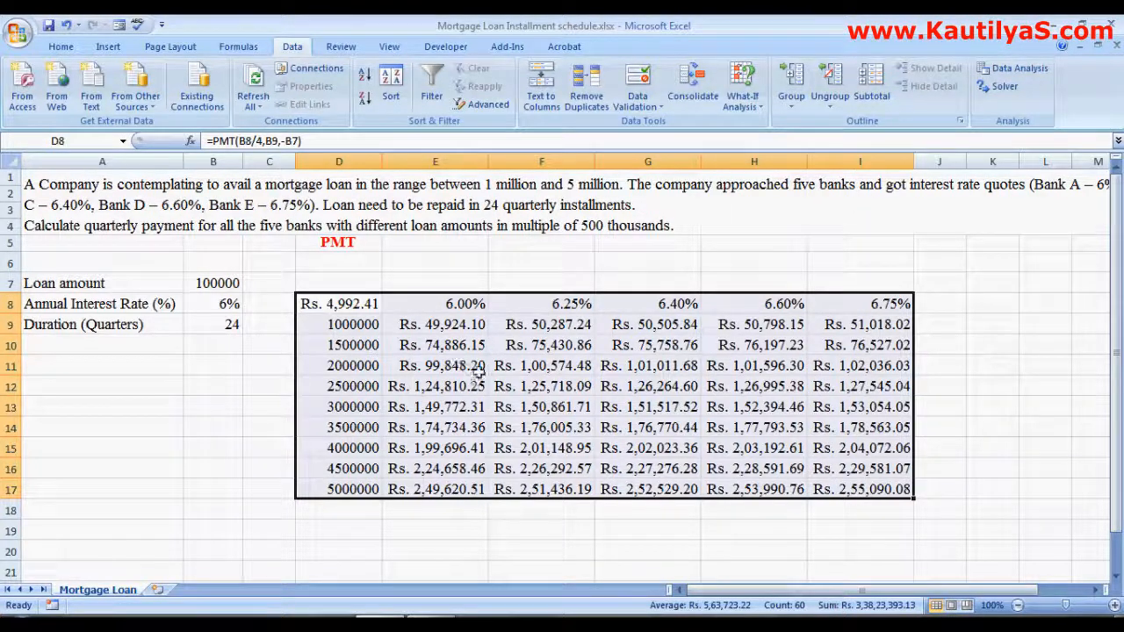
click(463, 408)
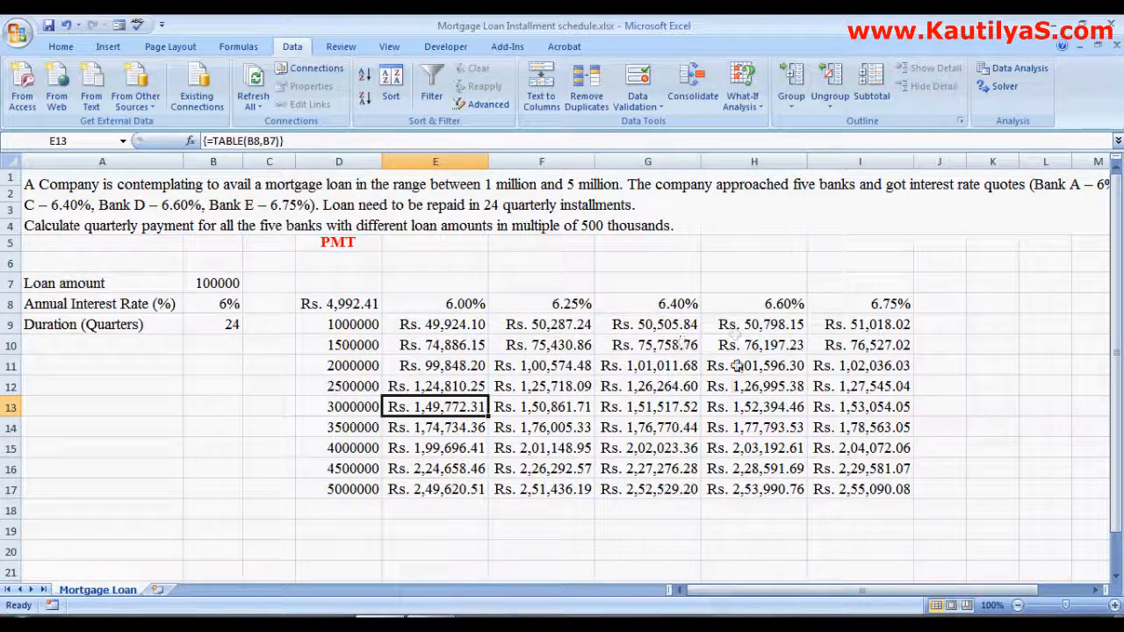